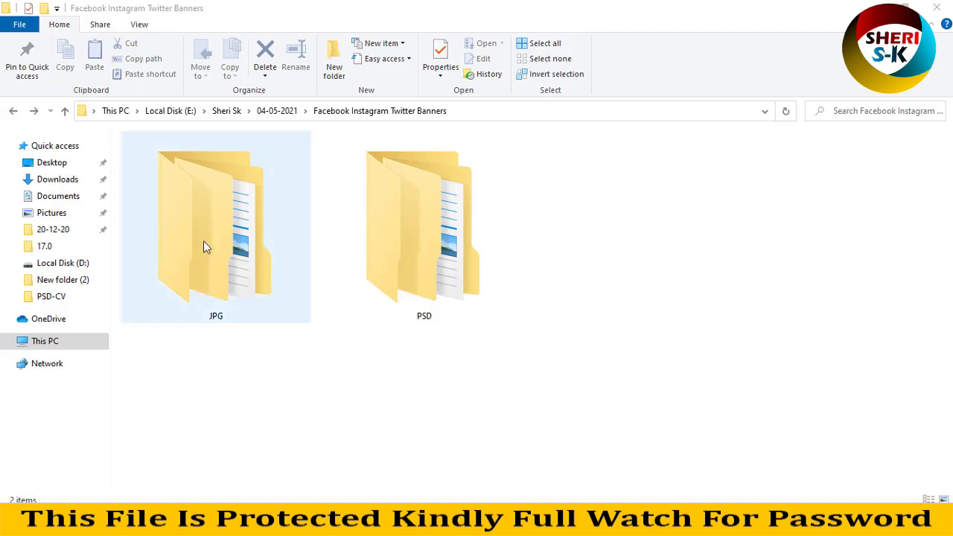
- Open the 1200x628 subfolder inside the JPG folder and enlarge its image thumbnails
left_click(435, 245)
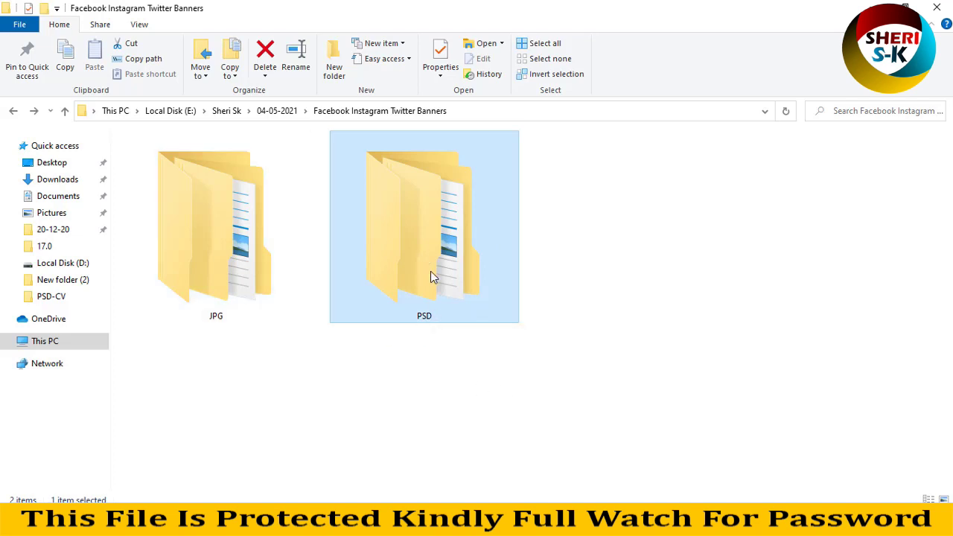
double_click(249, 223)
left_click_drag(177, 230, 157, 138)
left_click(189, 238)
scroll(190, 237, "up", 2, "ctrl")
scroll(191, 236, "up", 3, "ctrl")
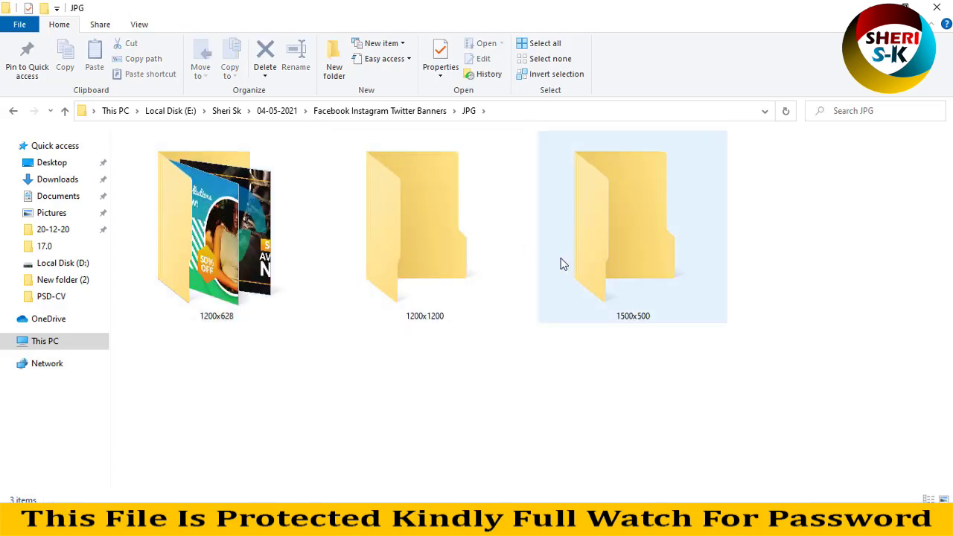
left_click(586, 229)
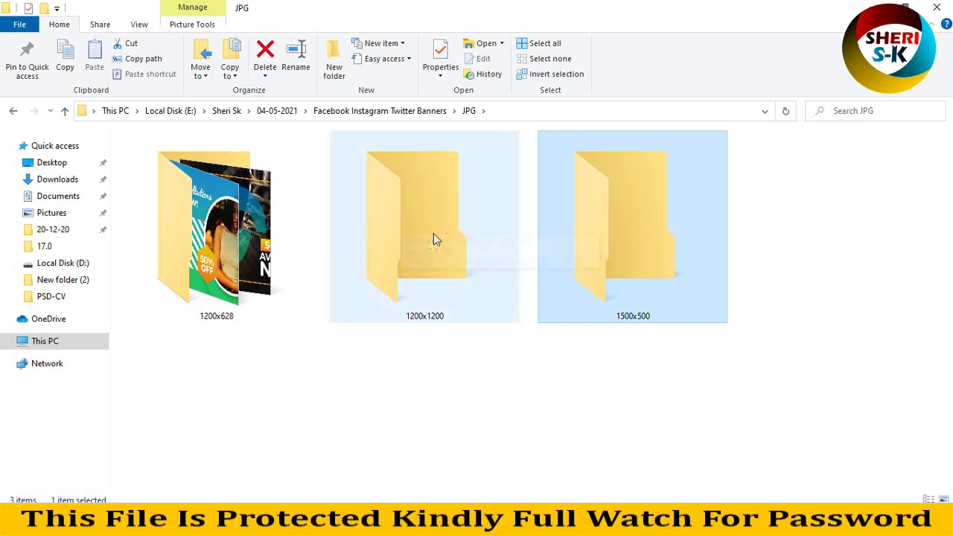
double_click(258, 216)
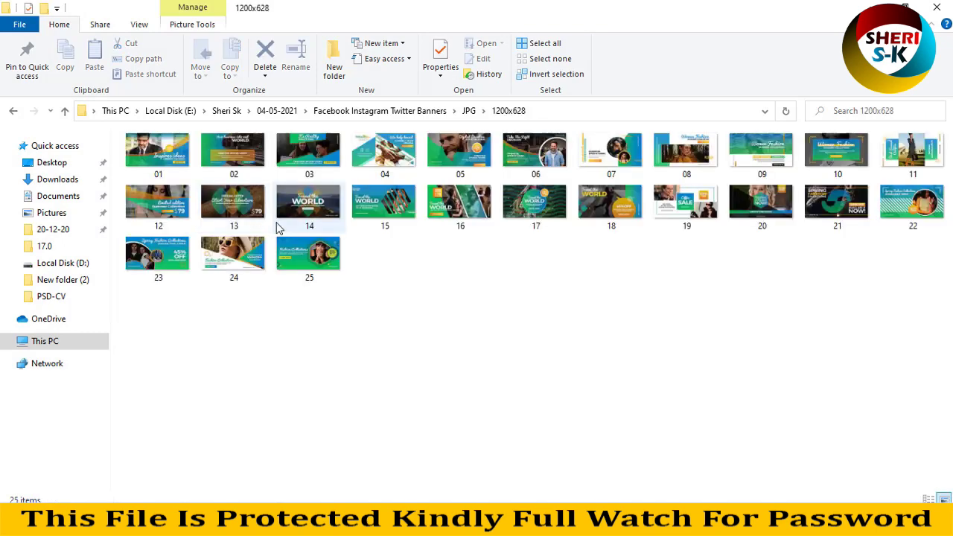
scroll(281, 223, "up", 2)
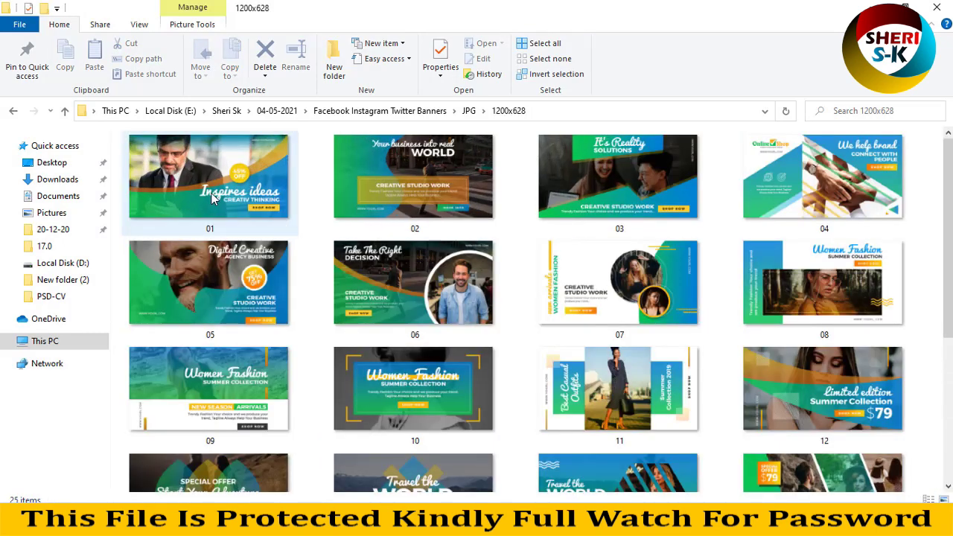
- View the 1200x628 banner designs one after another in the photo viewer, starting with image 01, and close the viewer
double_click(212, 197)
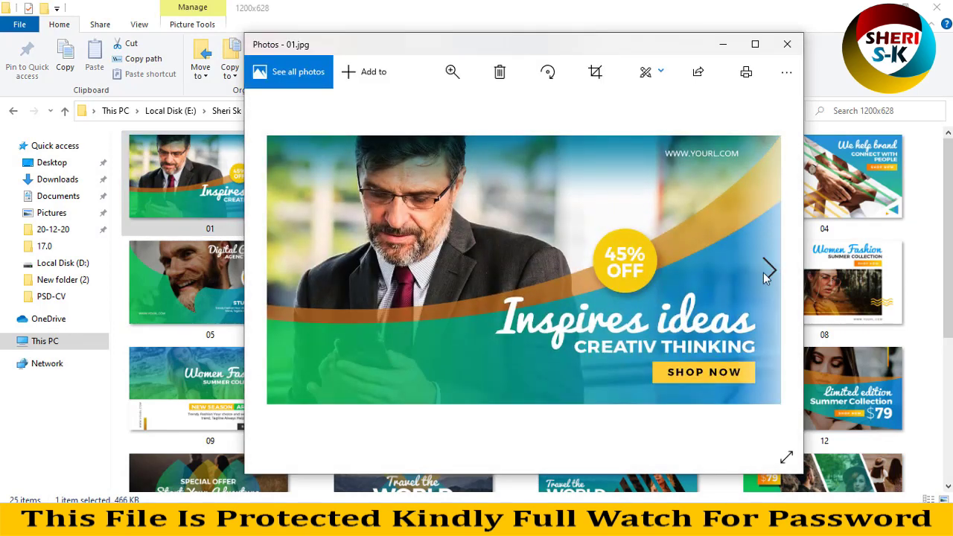
left_click(770, 269)
left_click(770, 269)
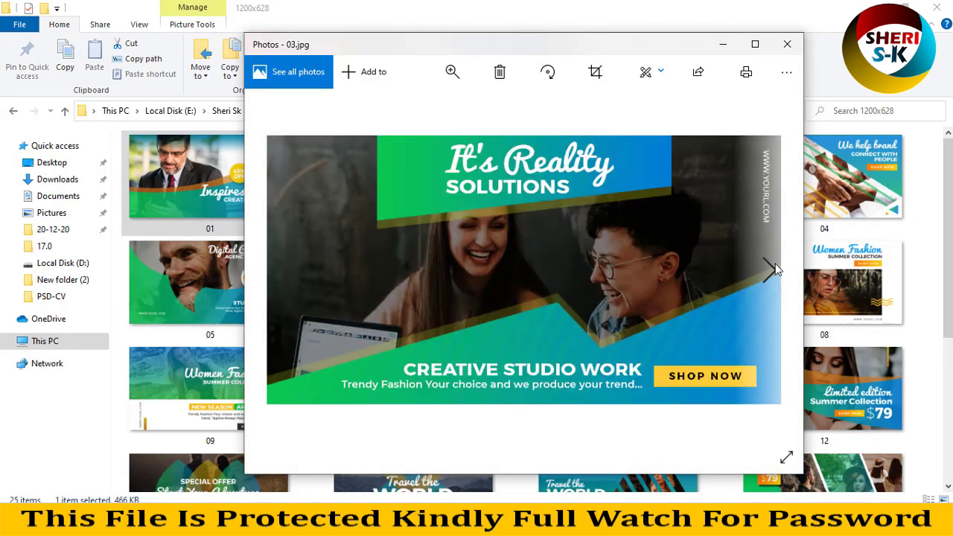
left_click(770, 269)
left_click(770, 269)
left_click(770, 270)
left_click(770, 270)
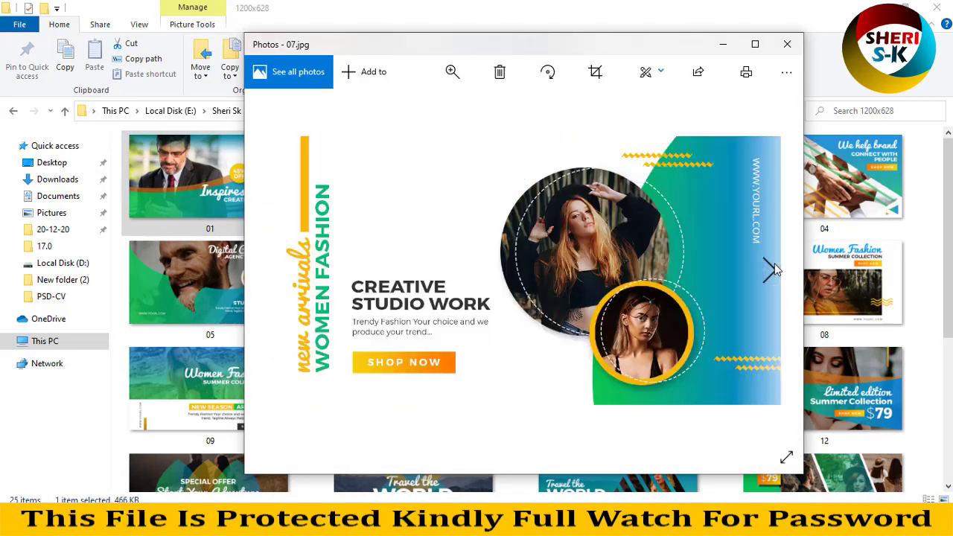
left_click(770, 269)
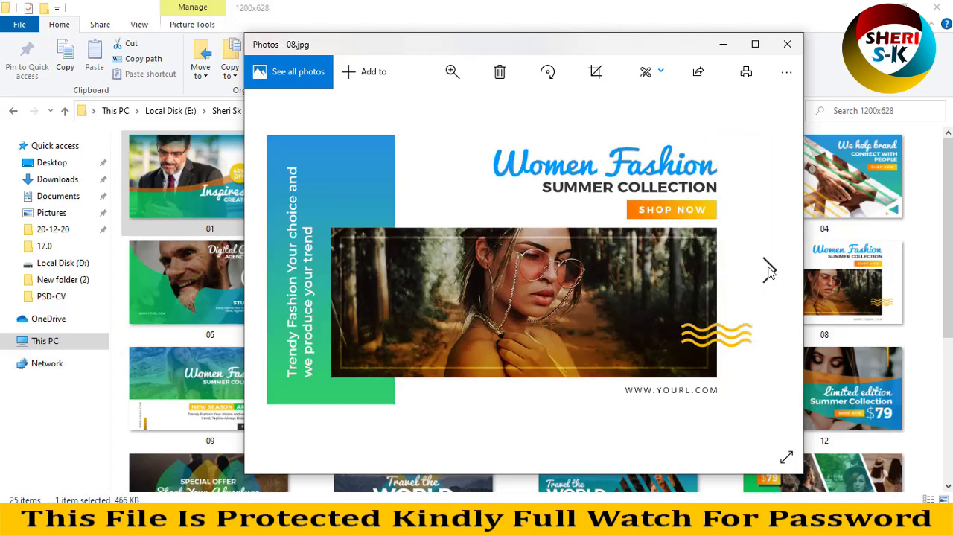
left_click(771, 269)
left_click(770, 270)
left_click(769, 269)
double_click(769, 269)
double_click(770, 269)
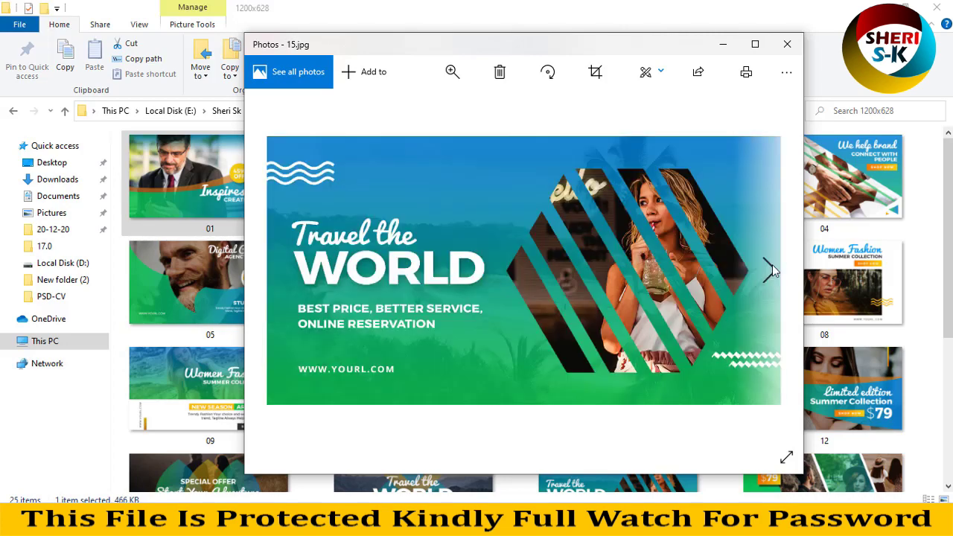
double_click(771, 268)
double_click(772, 269)
left_click(786, 44)
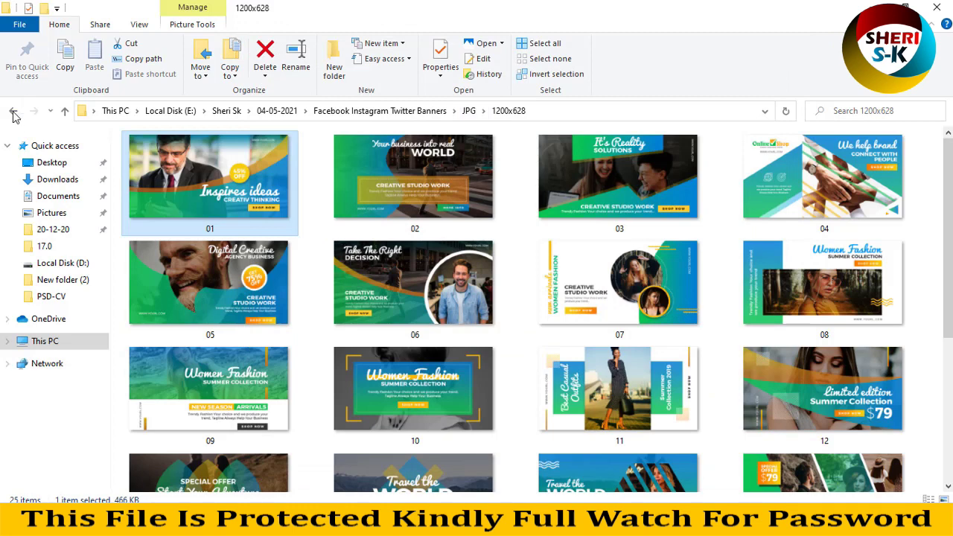
- Return to the Facebook Instagram Twitter Banners folder and show the PSD folder's 1200x628 files as large thumbnails
left_click(14, 114)
left_click(21, 112)
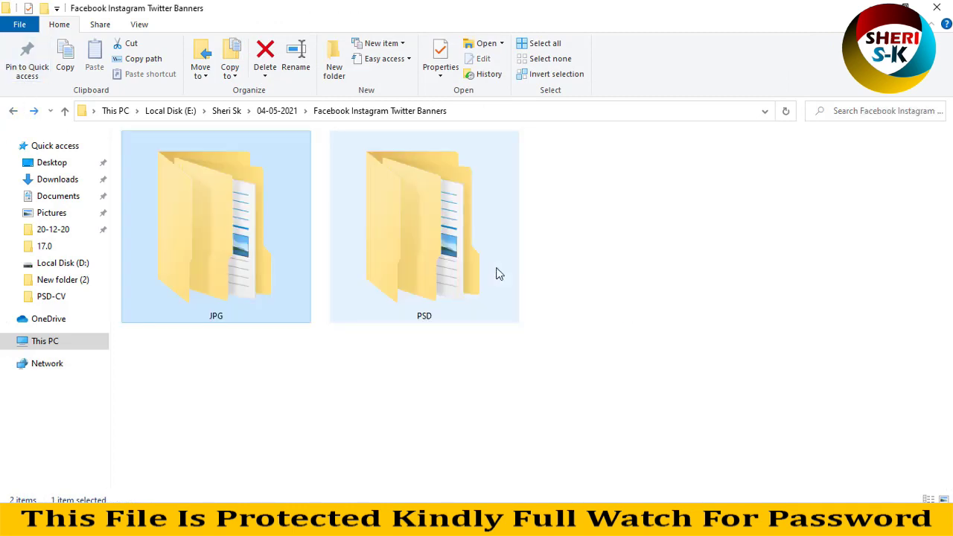
double_click(436, 243)
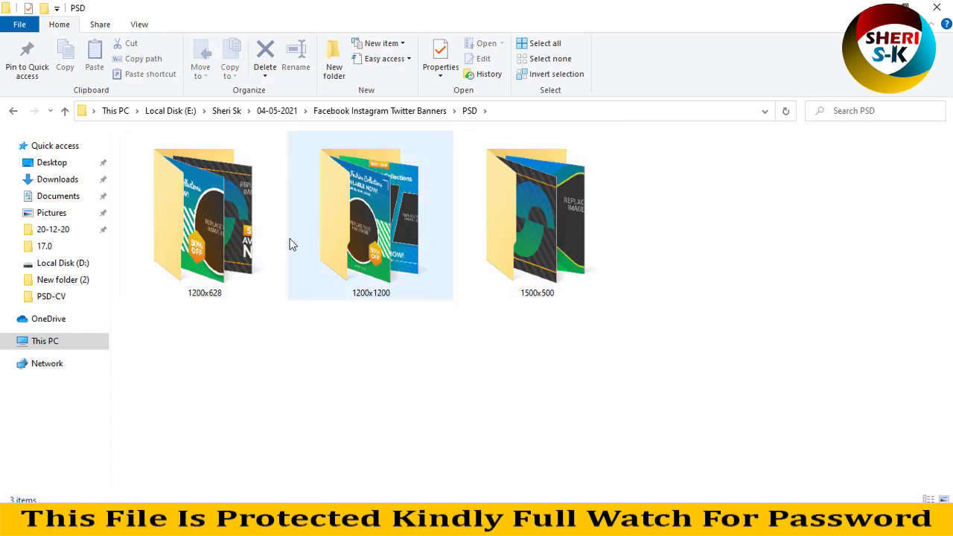
double_click(263, 218)
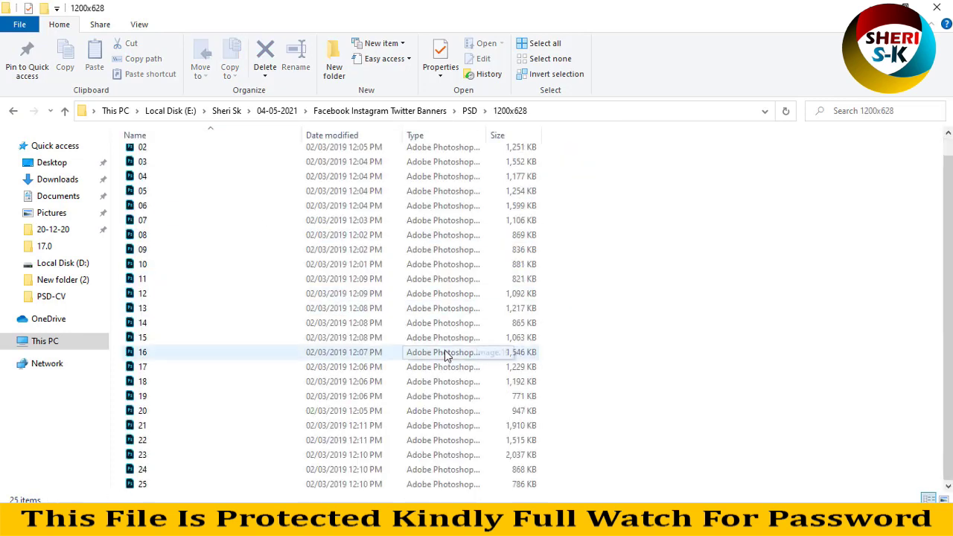
scroll(444, 354, "down", 1, "ctrl")
scroll(444, 350, "up", 4, "ctrl")
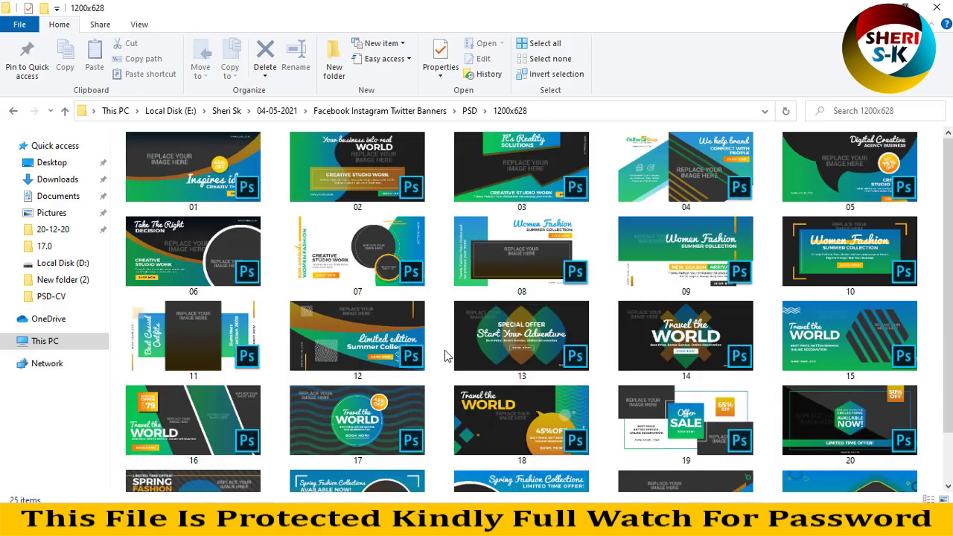
- Open the banner file 01 in Photoshop and close the 02 - Copy.psd document
left_click_drag(206, 167, 439, 469)
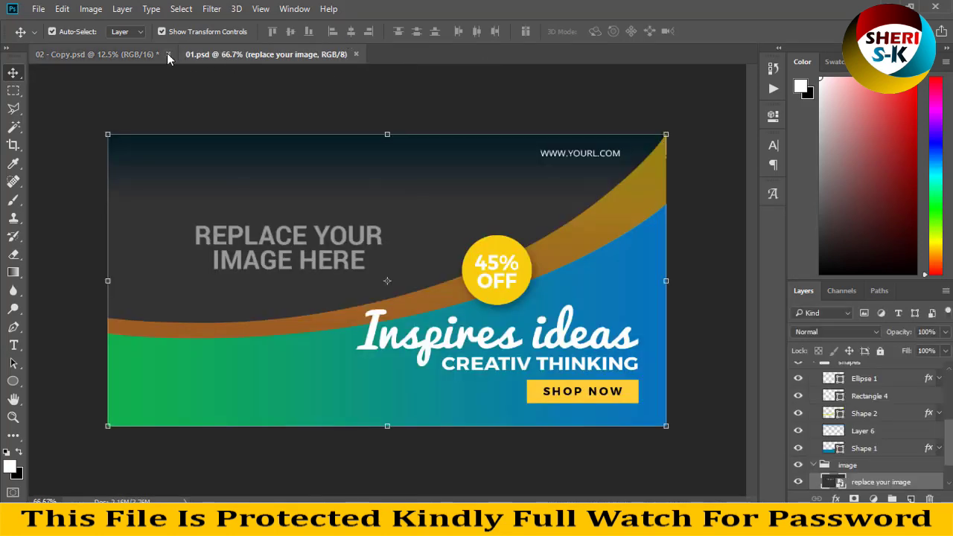
left_click(167, 53)
left_click(481, 207)
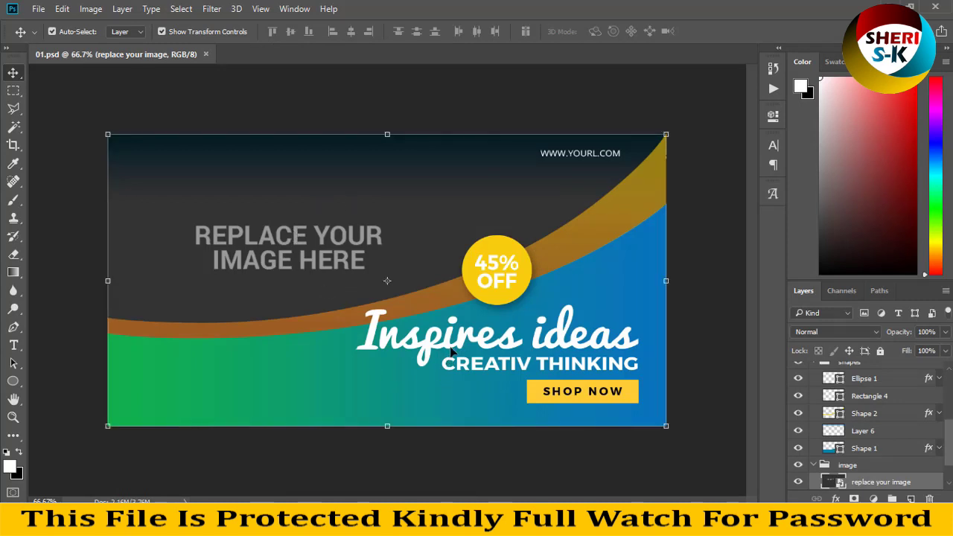
- Check that the banner's text is on separate layers by selecting the headline and the web address
left_click(491, 342)
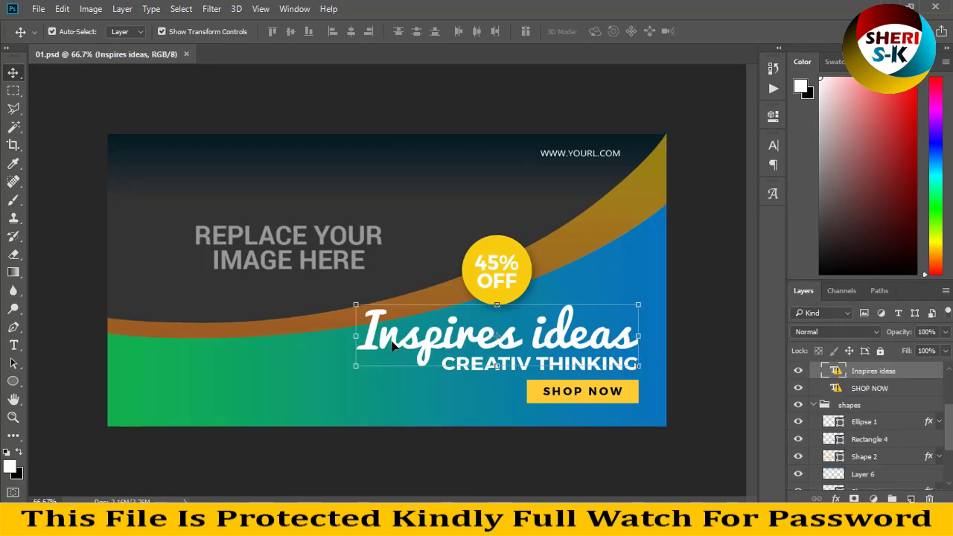
left_click(601, 454)
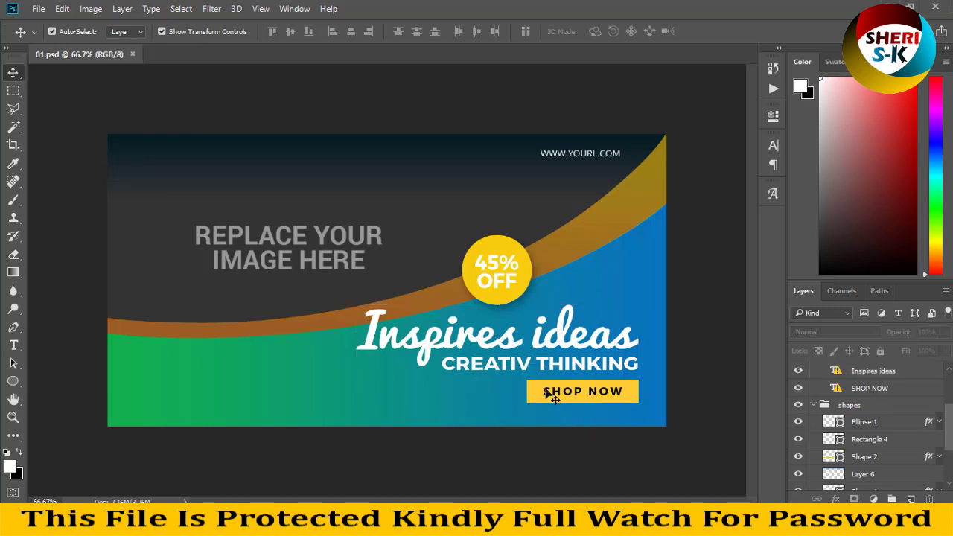
left_click(587, 165)
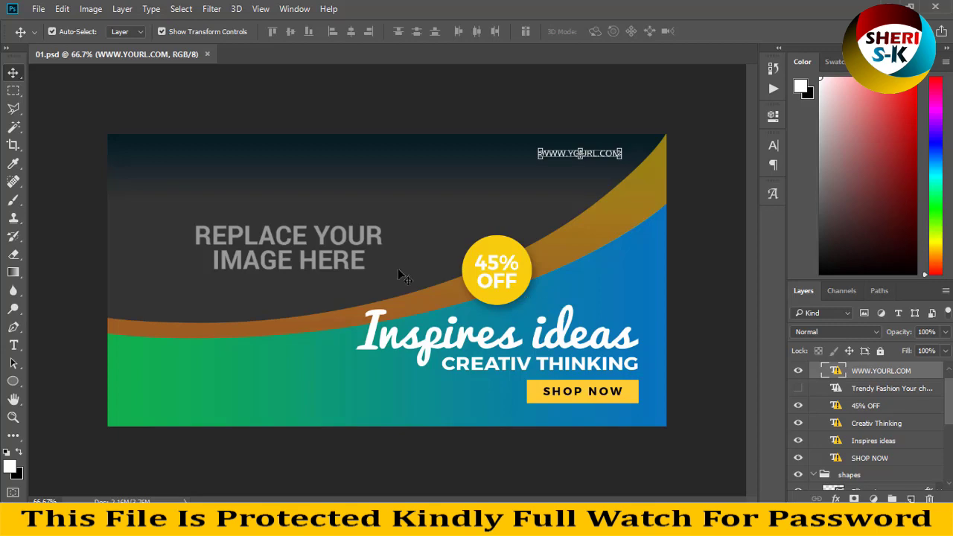
- Open the contents of the "replace your image" smart object for editing
left_click(372, 247)
double_click(834, 482)
- Start opening a replacement photo and browse to the Girls folder on Local Disk (D:)
left_click(37, 9)
left_click(45, 36)
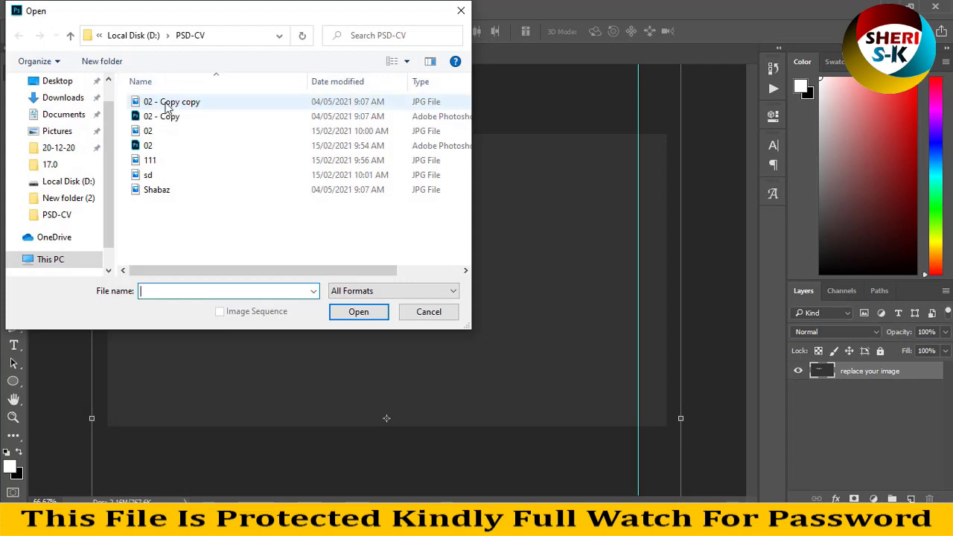
left_click(134, 36)
left_click(234, 192)
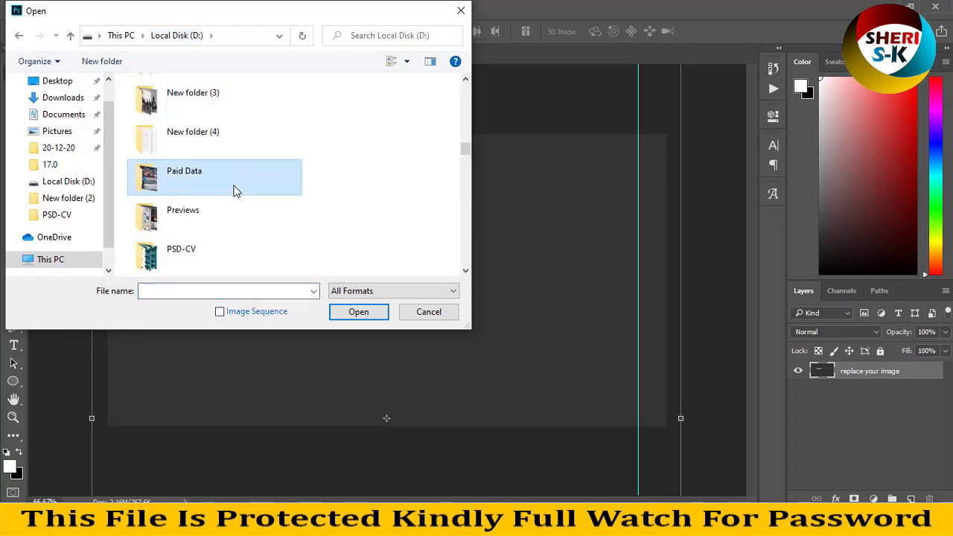
scroll(253, 195, "down", 5)
left_click(215, 97)
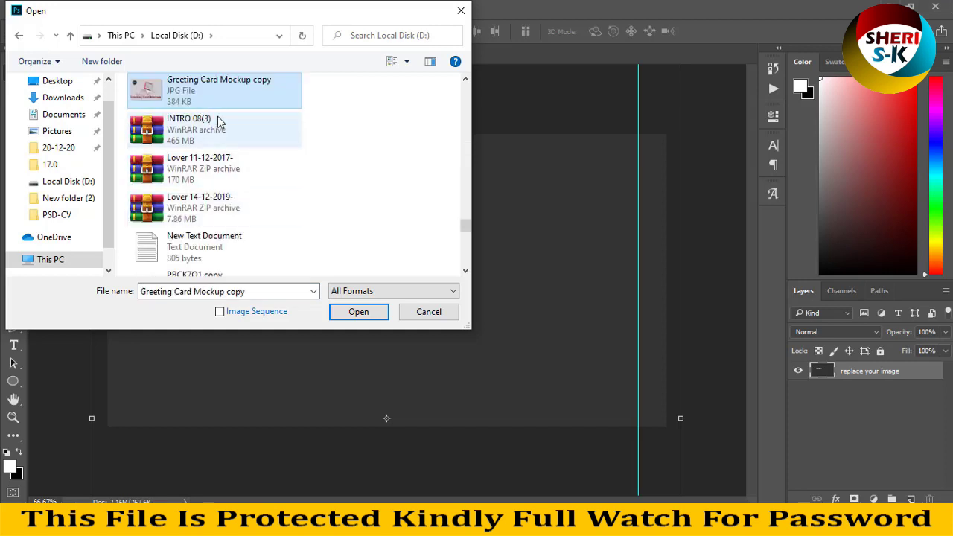
key("d")
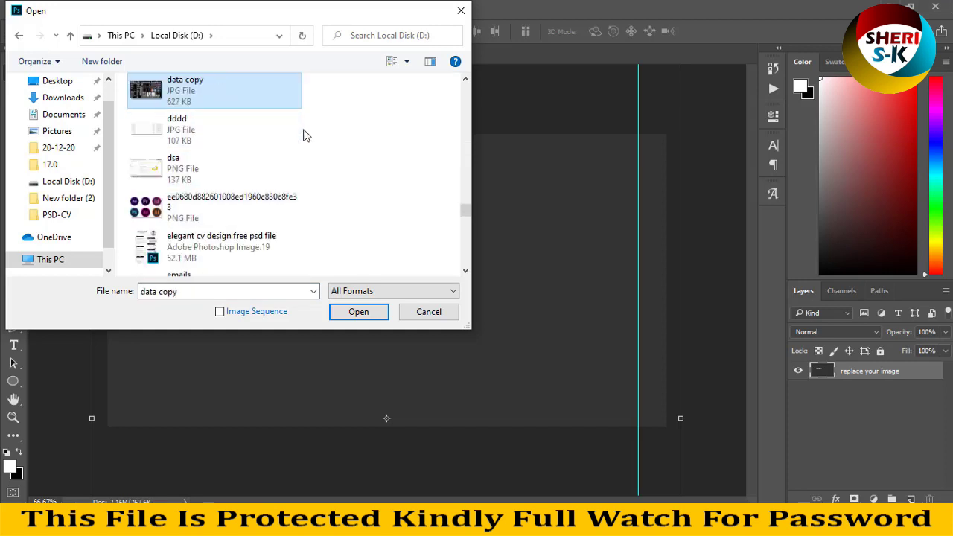
key("d")
key("d")
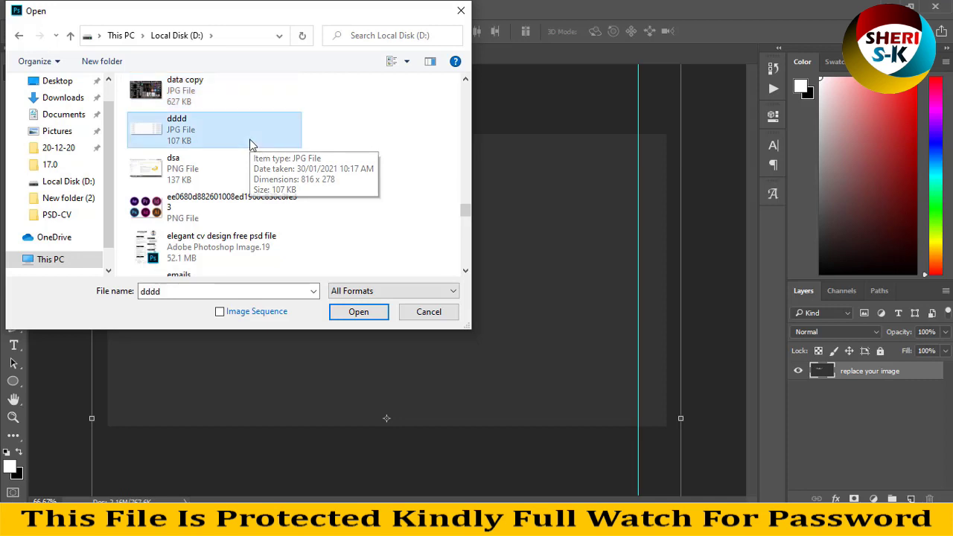
key("g")
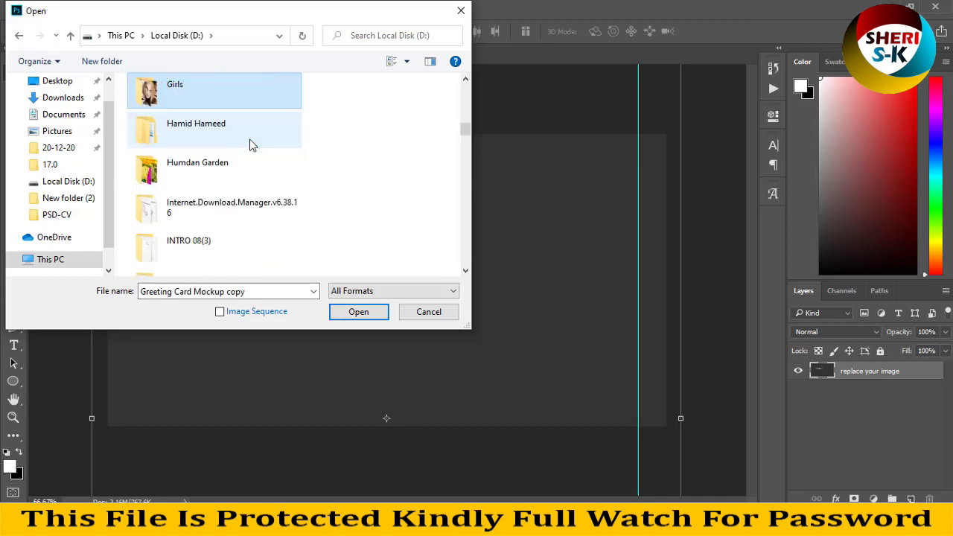
double_click(181, 88)
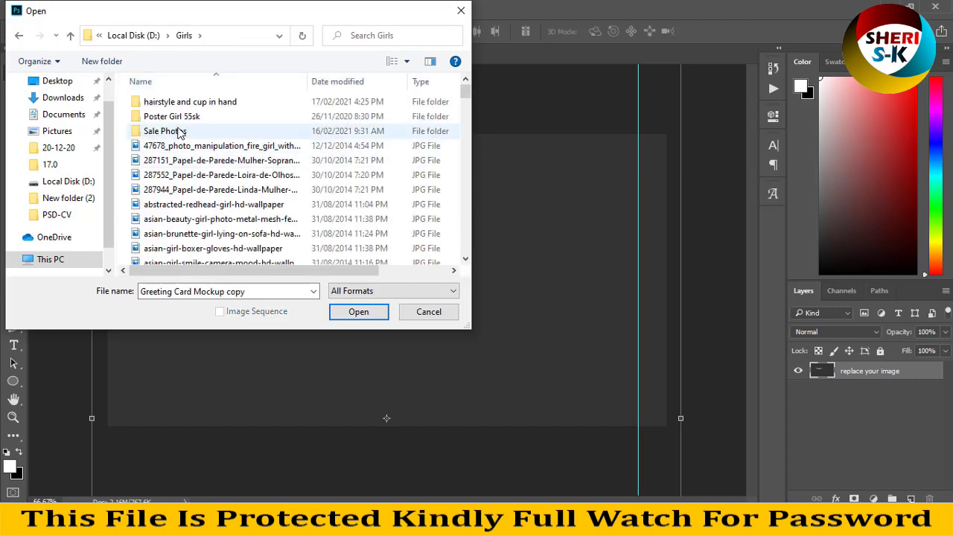
- Open photo 2 from the Sale Photos subfolder, enlarging the thumbnails to find it
scroll(202, 135, "up", 4, "ctrl")
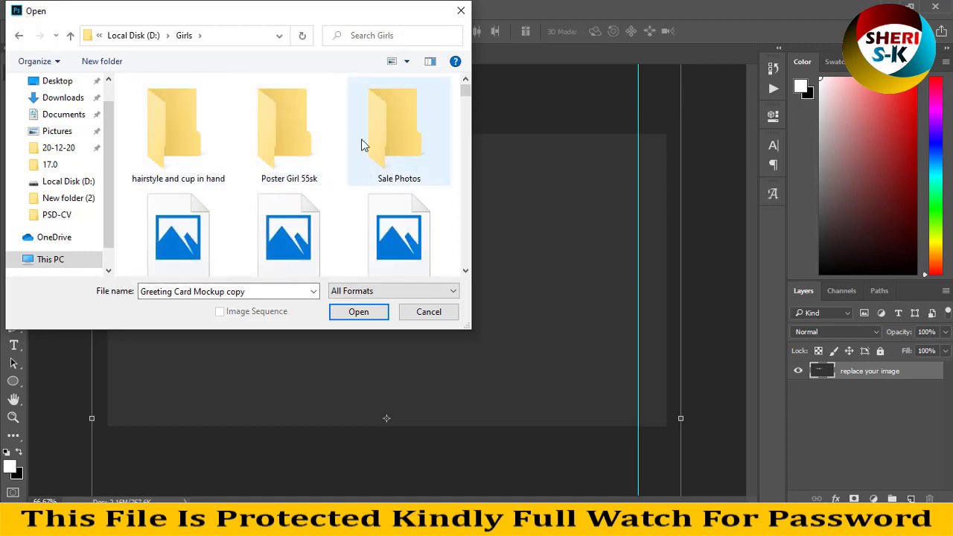
scroll(378, 134, "down", 2)
left_click(380, 135)
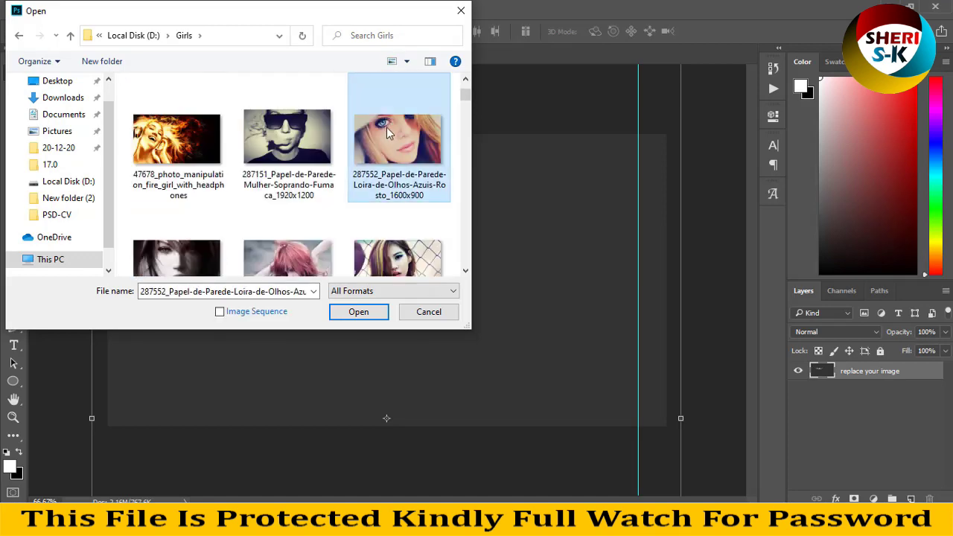
scroll(383, 130, "up", 2)
double_click(378, 128)
scroll(249, 202, "up", 3, "ctrl")
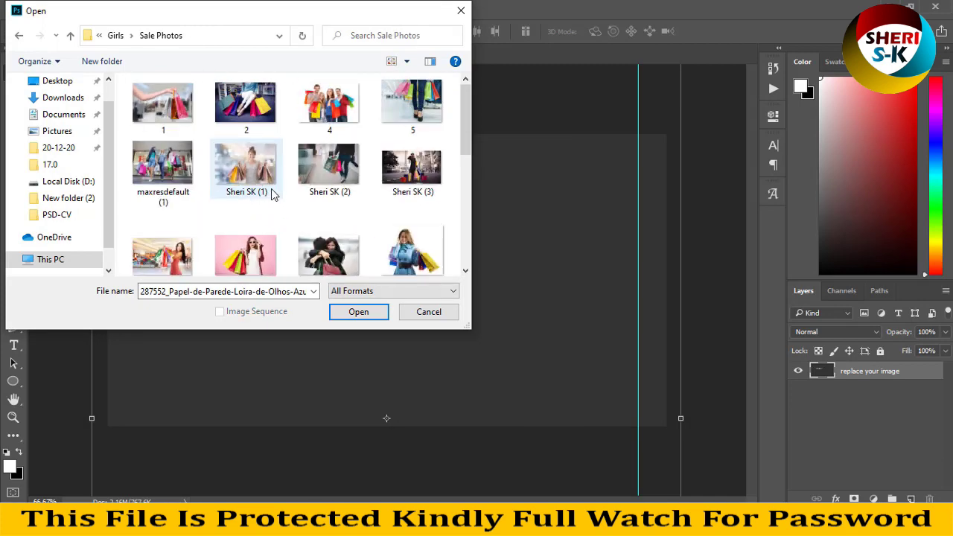
double_click(272, 130)
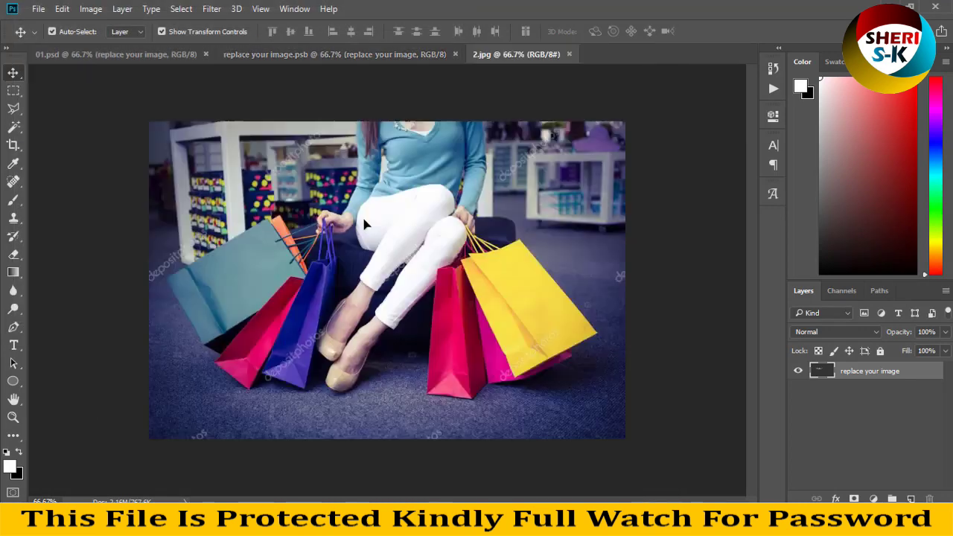
- Float the 2.jpg document, copy its photo into the replace your image.psb document as a new layer, and close 2.jpg
left_click_drag(519, 53, 640, 109)
left_click_drag(744, 260, 304, 297)
key("ctrl+t")
key("Escape")
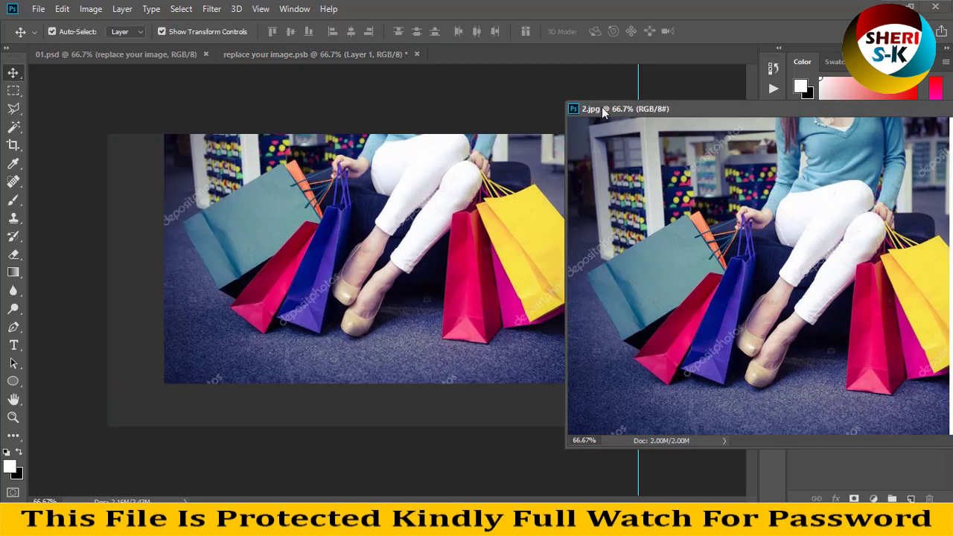
left_click_drag(741, 112, 229, 125)
left_click(530, 119)
- Scale the shopping photo to 117.01% and position it to cover the whole banner canvas
left_click_drag(512, 326, 456, 325)
left_click_drag(591, 388, 662, 410)
left_click_drag(531, 327, 523, 356)
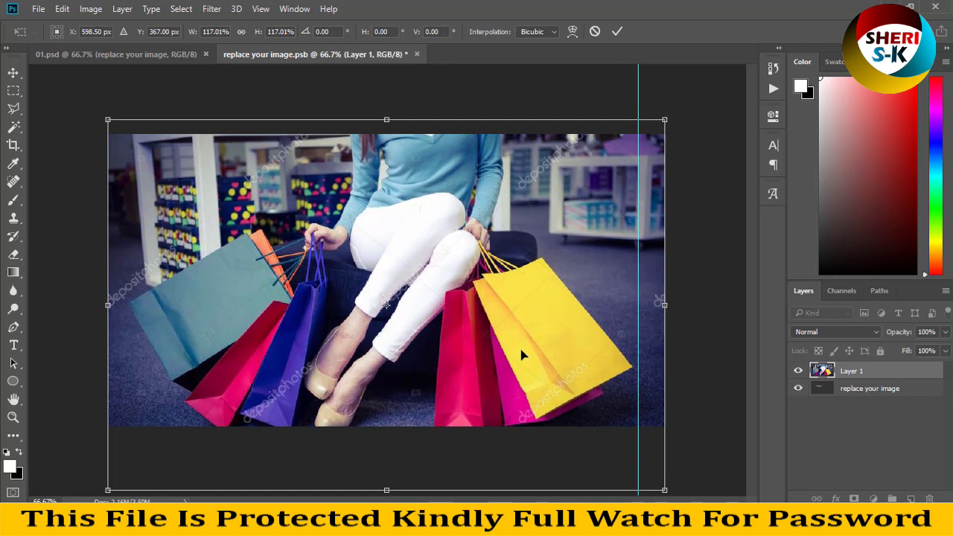
key("Return")
- Save and close replace your image.psb to update the banner, and check its headline and blue-green shape by selecting them
key("ctrl+s")
left_click(416, 55)
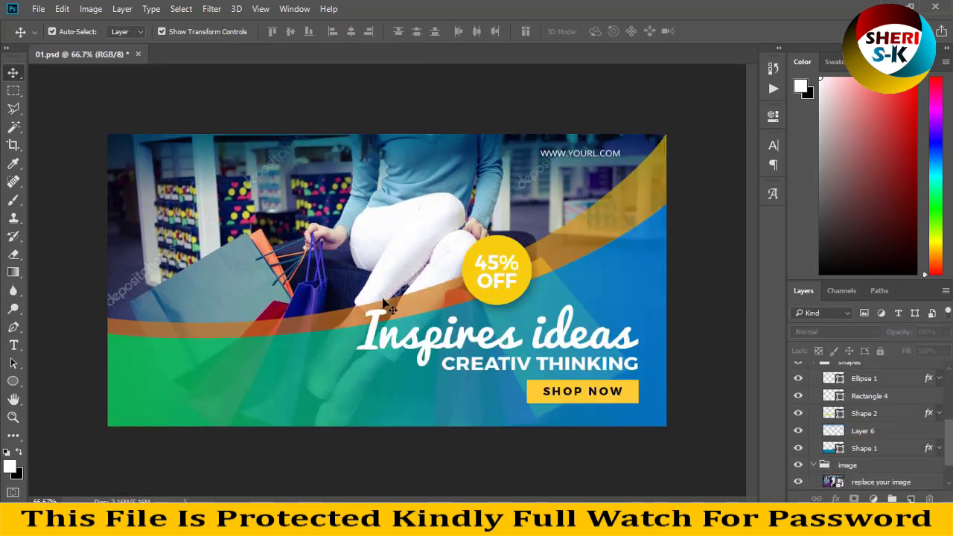
left_click(413, 356)
left_click(646, 257)
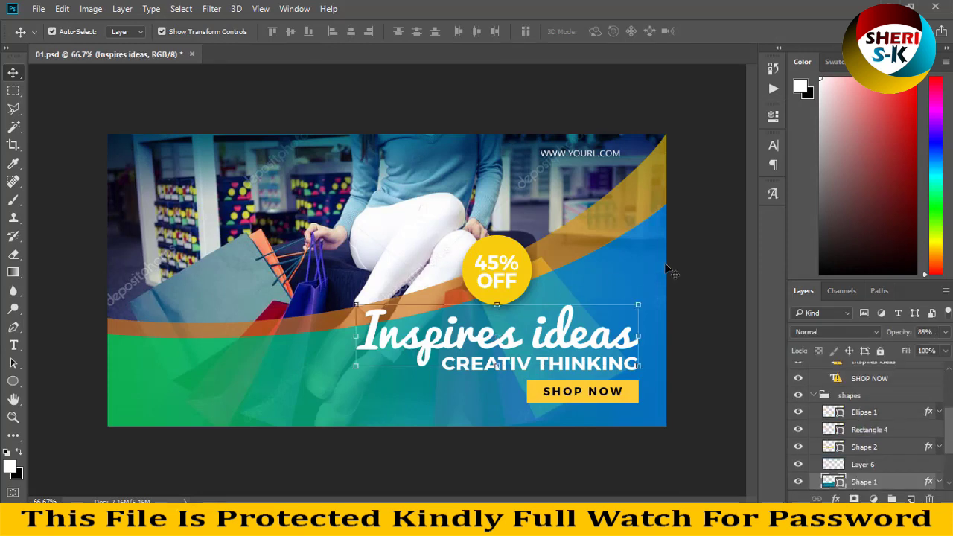
- Recolour the 45% OFF circle dark red (920021) by sampling the red shopping bag in the photo
left_click_drag(635, 283, 452, 307)
key("ctrl+z")
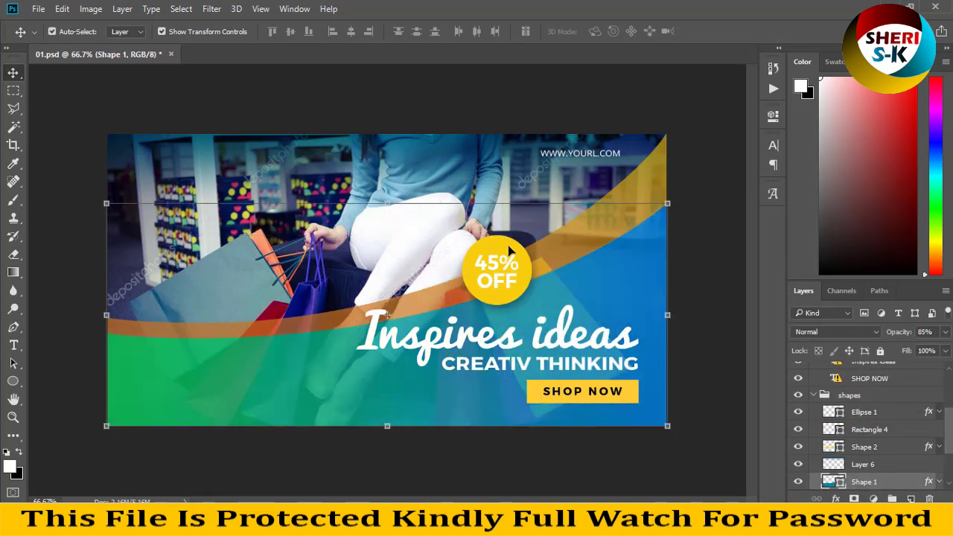
left_click(863, 411)
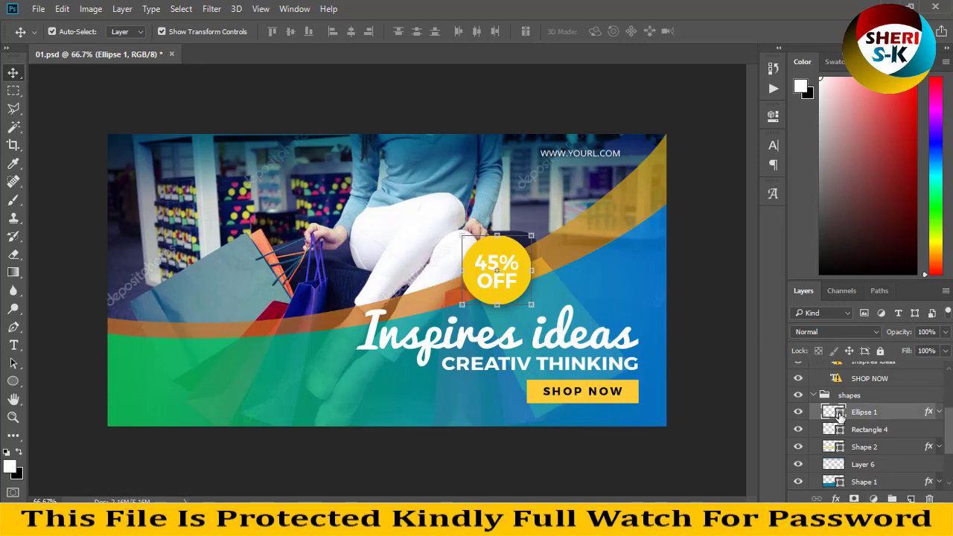
double_click(839, 416)
left_click_drag(626, 138, 807, 232)
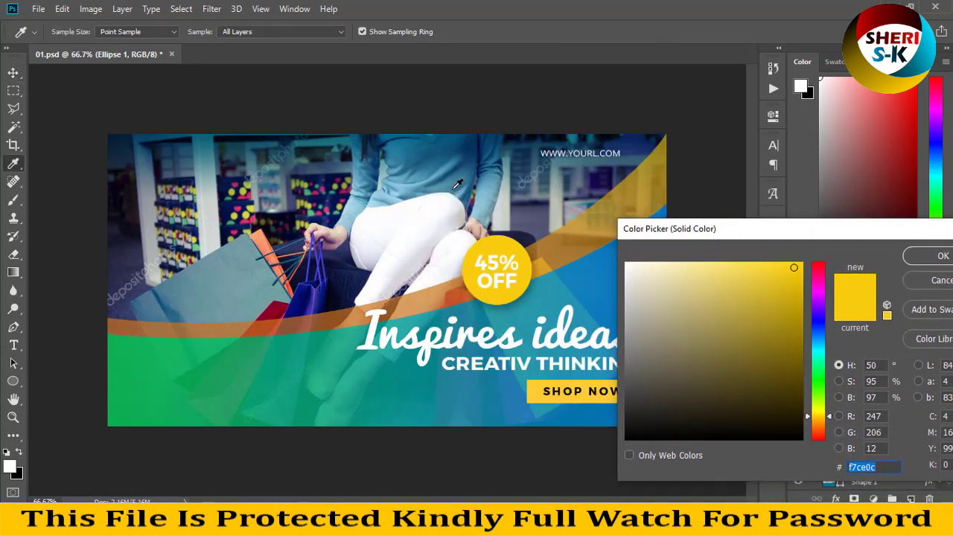
left_click(457, 185)
left_click(345, 221)
left_click(265, 252)
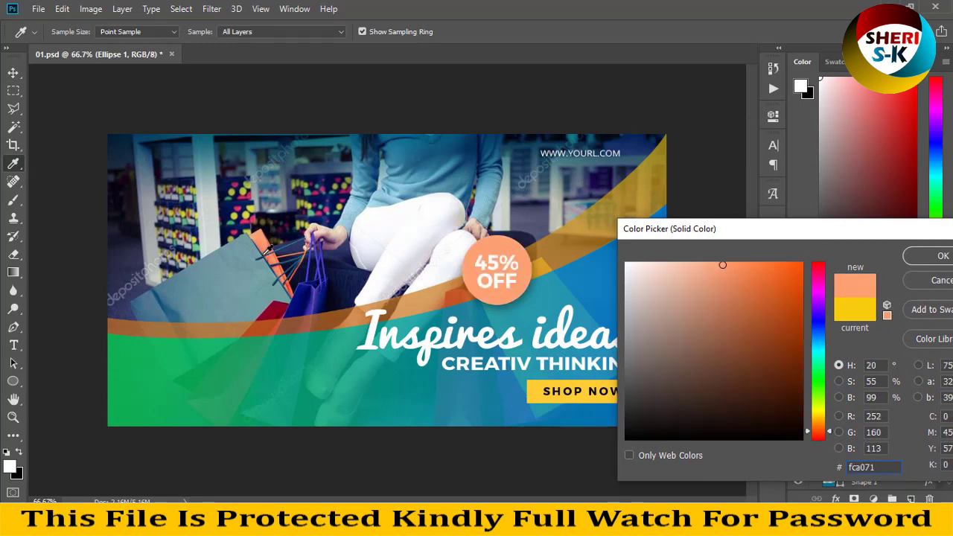
left_click(334, 301)
left_click(287, 309)
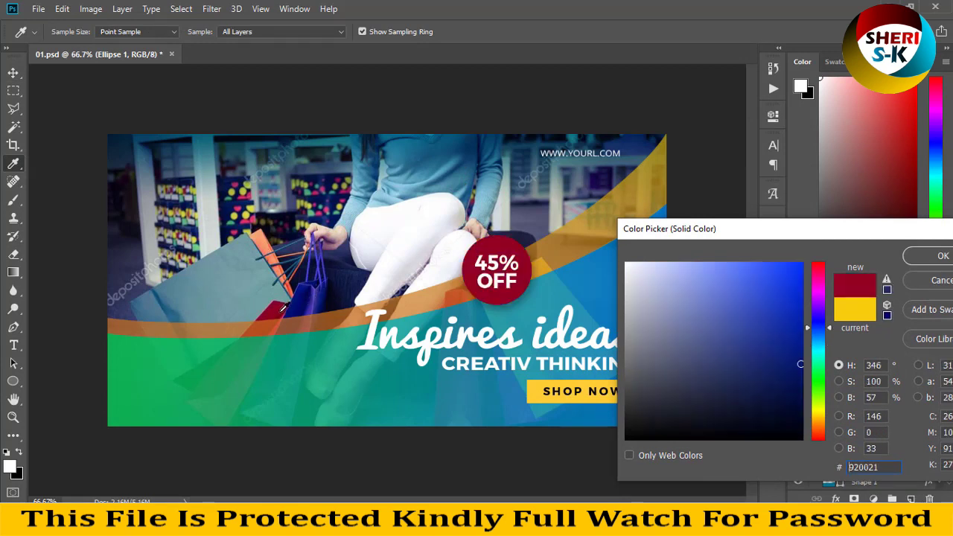
left_click(928, 262)
left_click(689, 264)
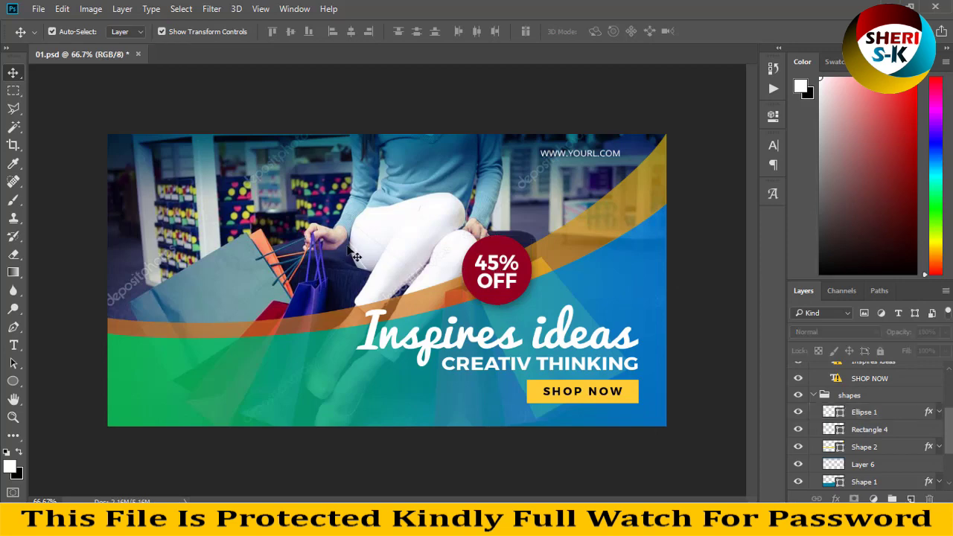
- Close 01.psd without saving, switch to File Explorer and open banner 07 from the 1200x628 folder in Photoshop
left_click(137, 54)
left_click(480, 207)
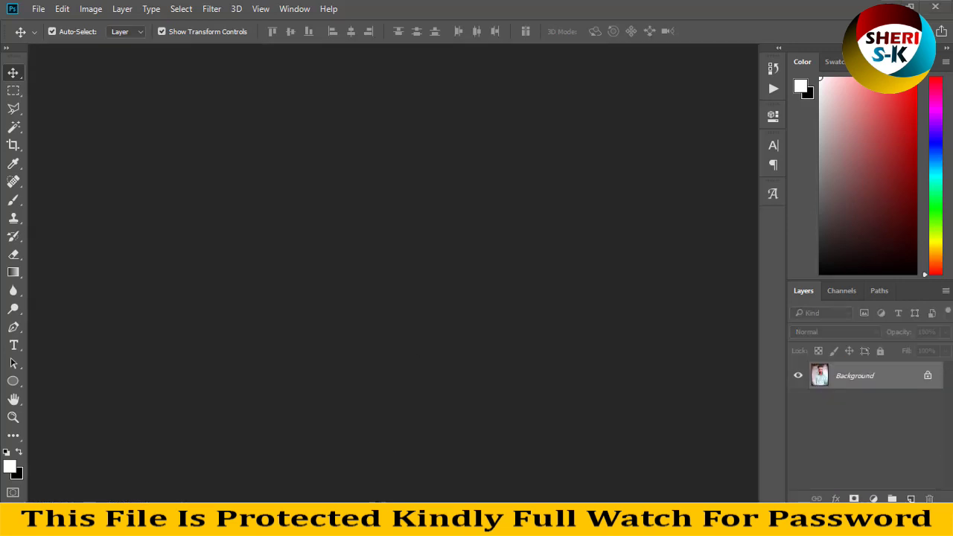
key("alt+Tab")
left_click(365, 240)
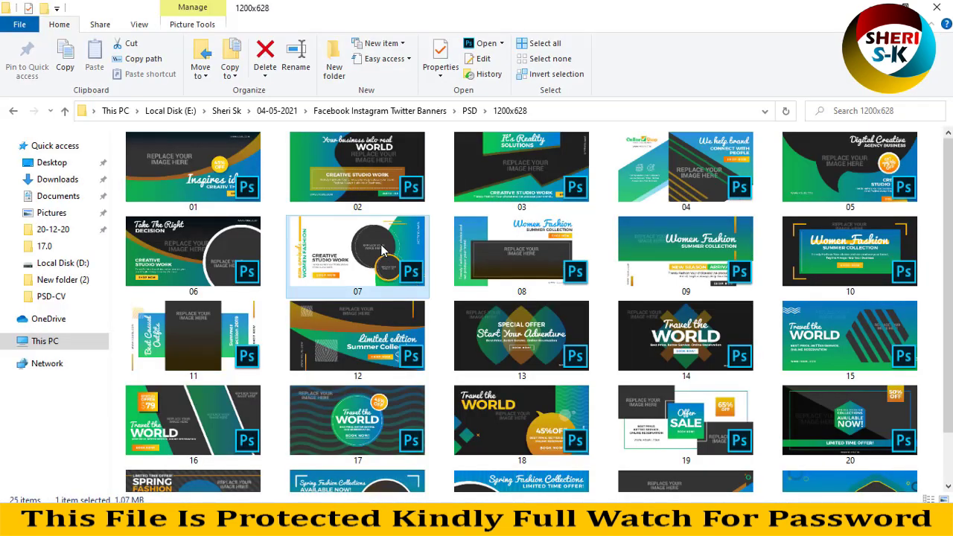
left_click_drag(344, 246, 319, 113)
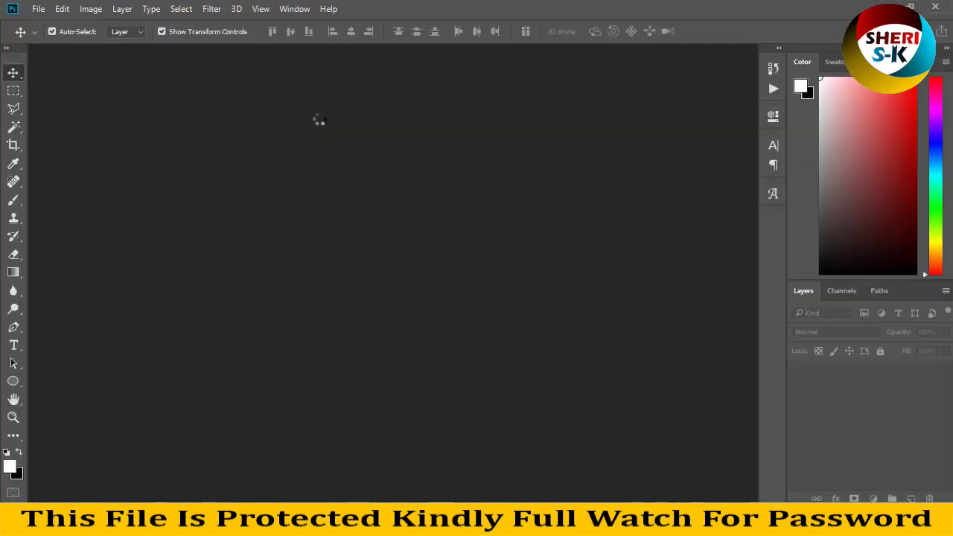
- Open the large circle's placeholder smart object, and open AdobeStock_296792868.jpeg from the hairstyle and cup in hand subfolder of Girls
left_click(476, 230)
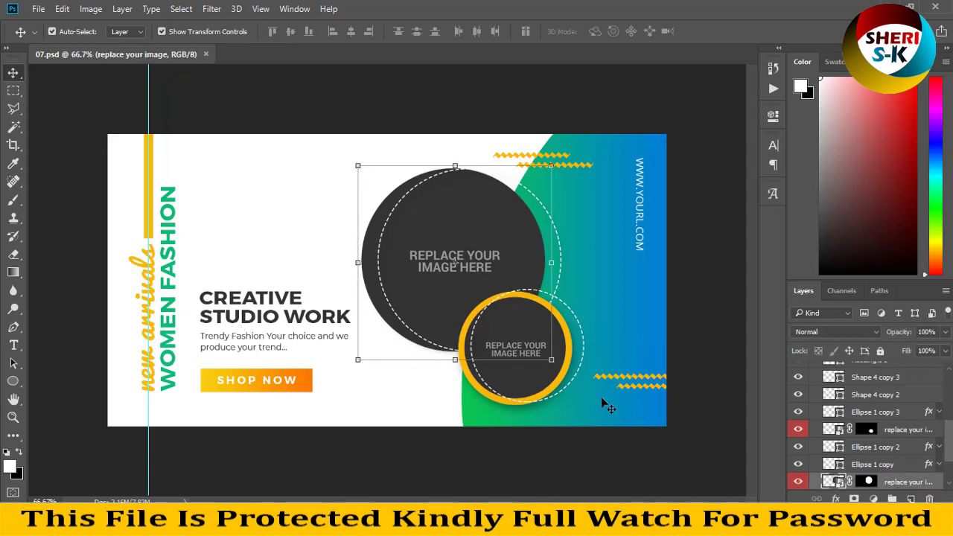
double_click(837, 484)
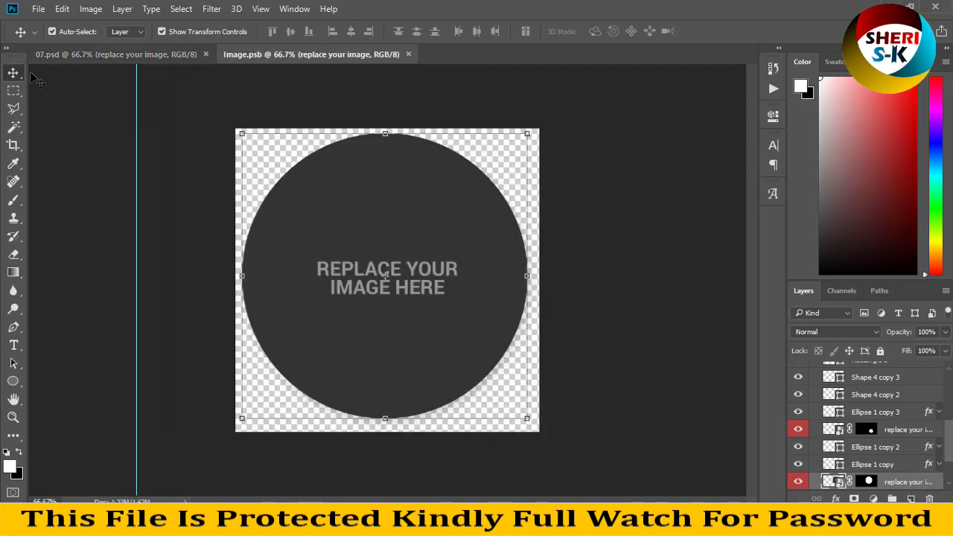
left_click(38, 8)
left_click(54, 37)
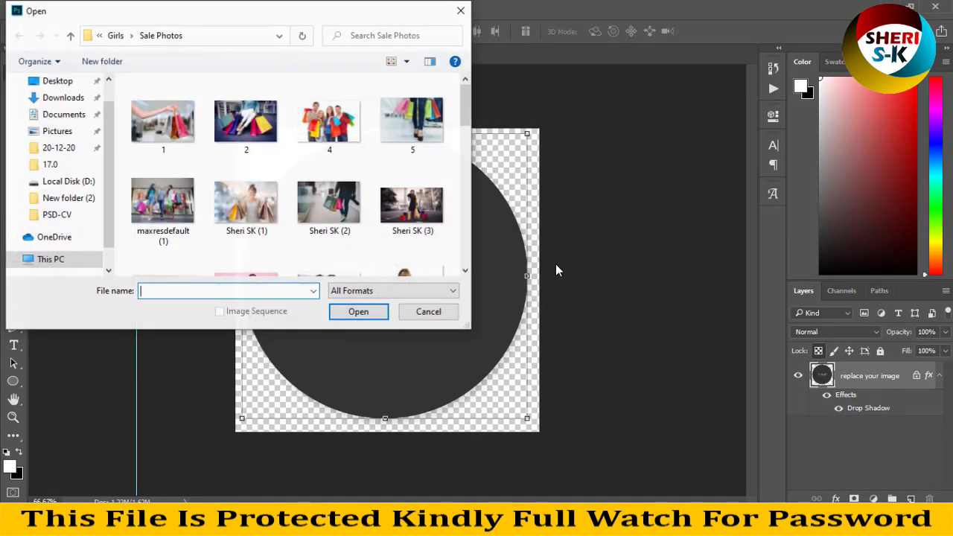
left_click(119, 37)
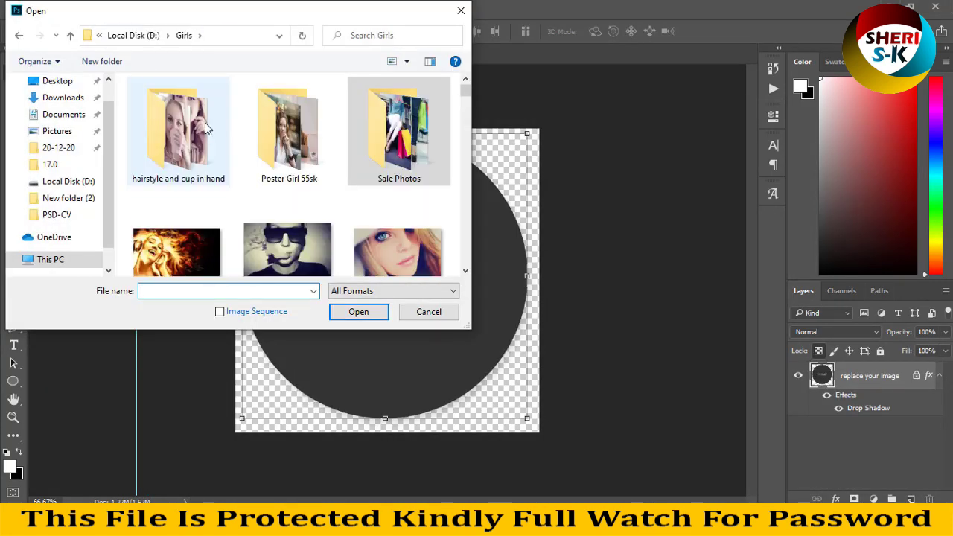
double_click(214, 140)
scroll(245, 187, "down", 3)
scroll(240, 181, "up", 2)
scroll(240, 181, "up", 1)
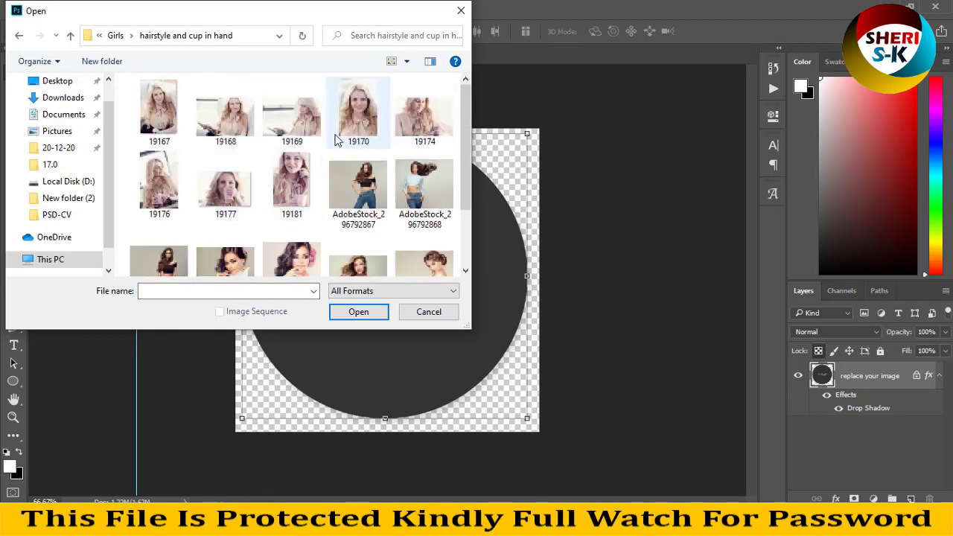
scroll(322, 191, "down", 2)
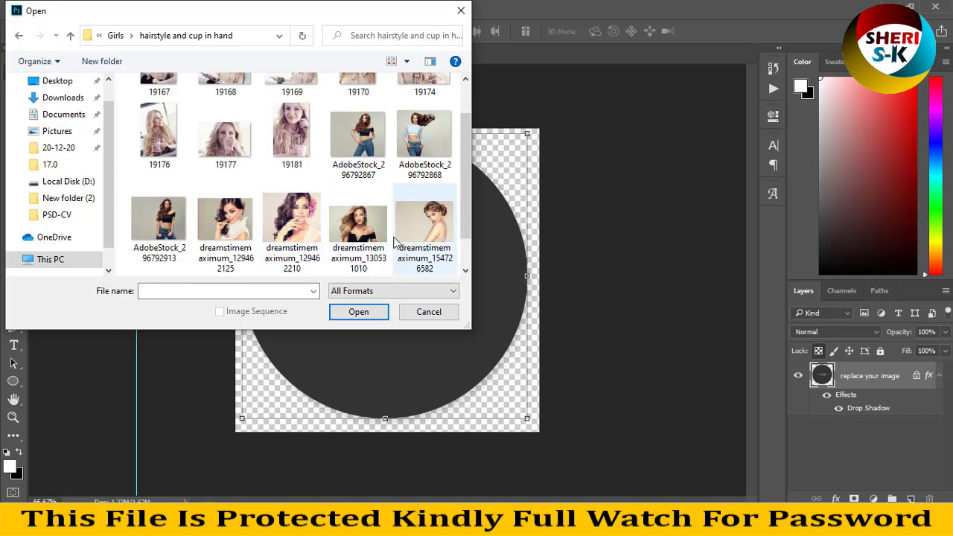
double_click(424, 137)
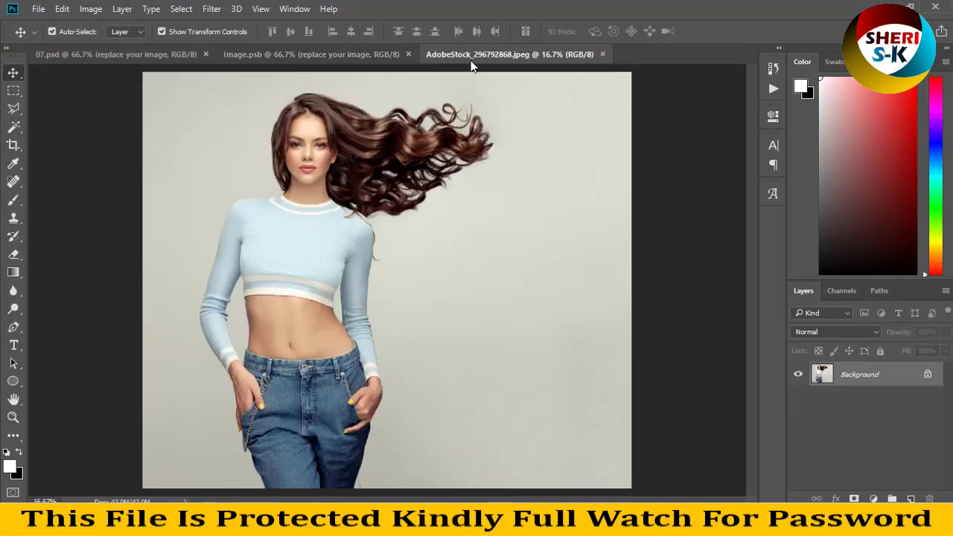
- Float the AdobeStock_296792868.jpeg document and resize its image to 1000 px wide
left_click_drag(477, 55, 539, 146)
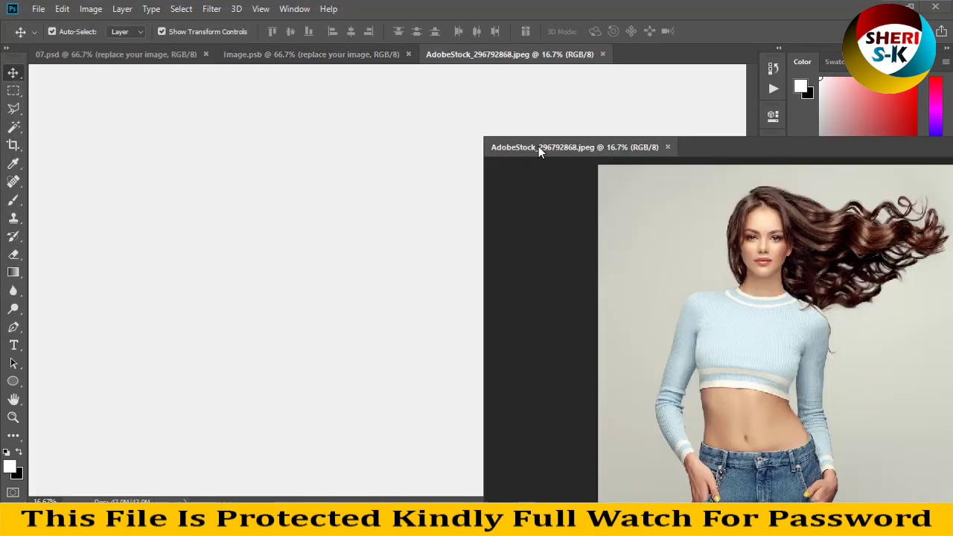
right_click(563, 149)
left_click(594, 182)
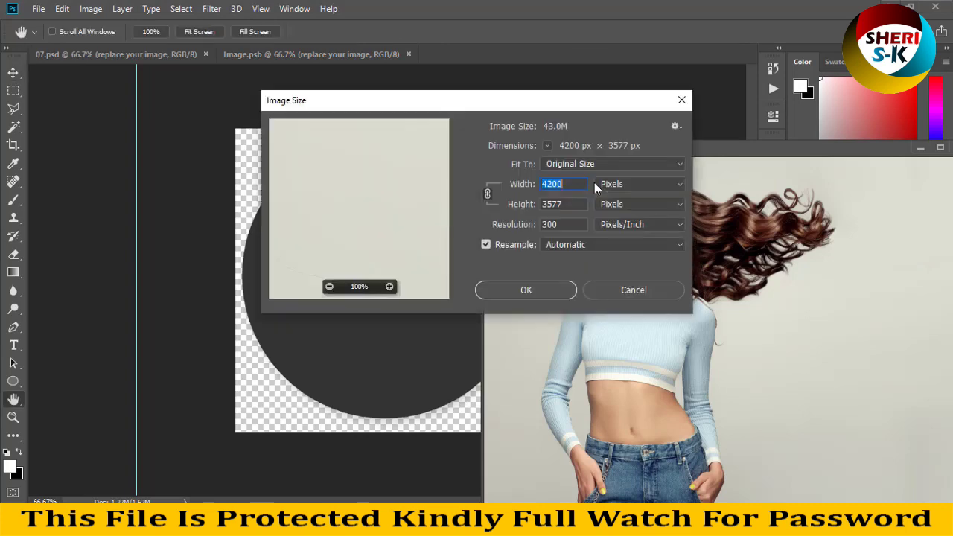
type("1000")
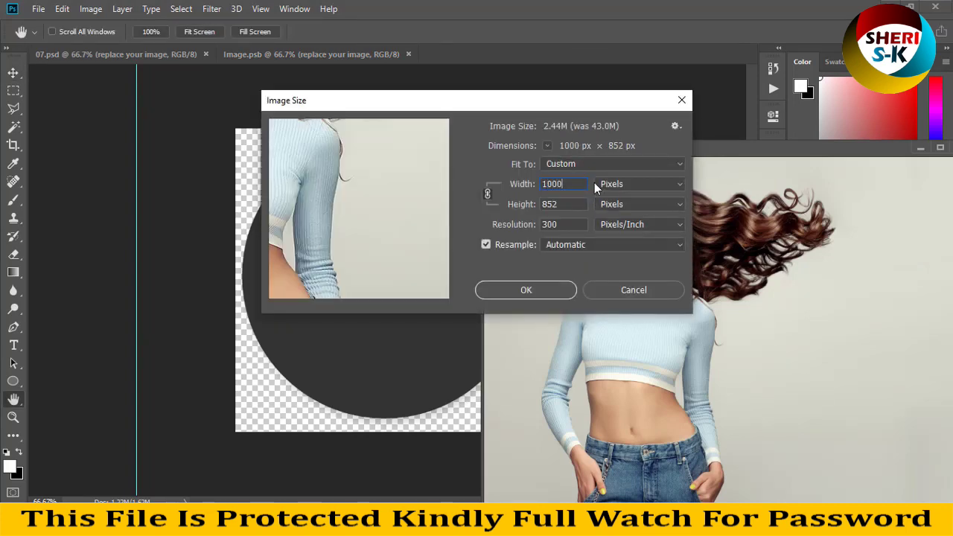
key("Return")
- Copy the resized photo into Image.psb as a new layer and clip it to the dark circle placeholder
left_click_drag(579, 196, 406, 296)
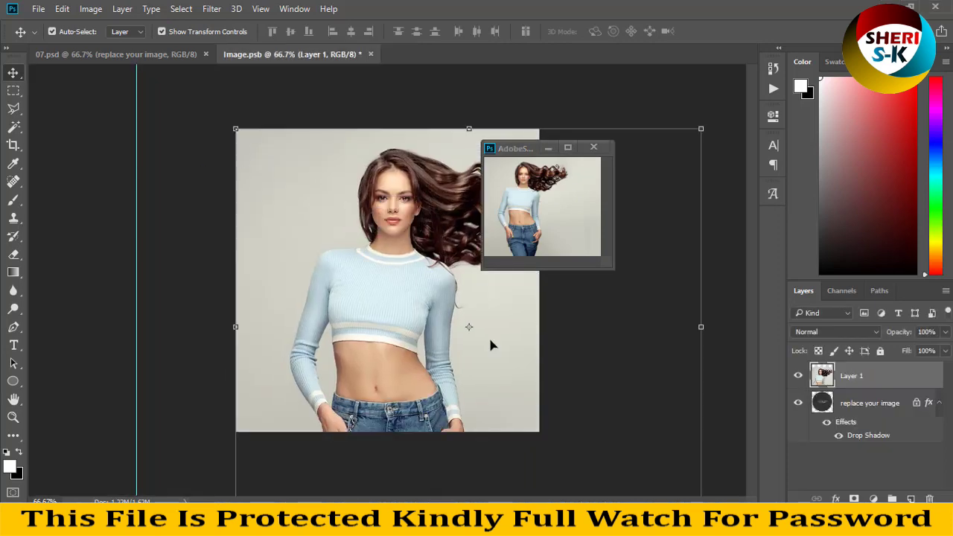
right_click(838, 381)
left_click(660, 322)
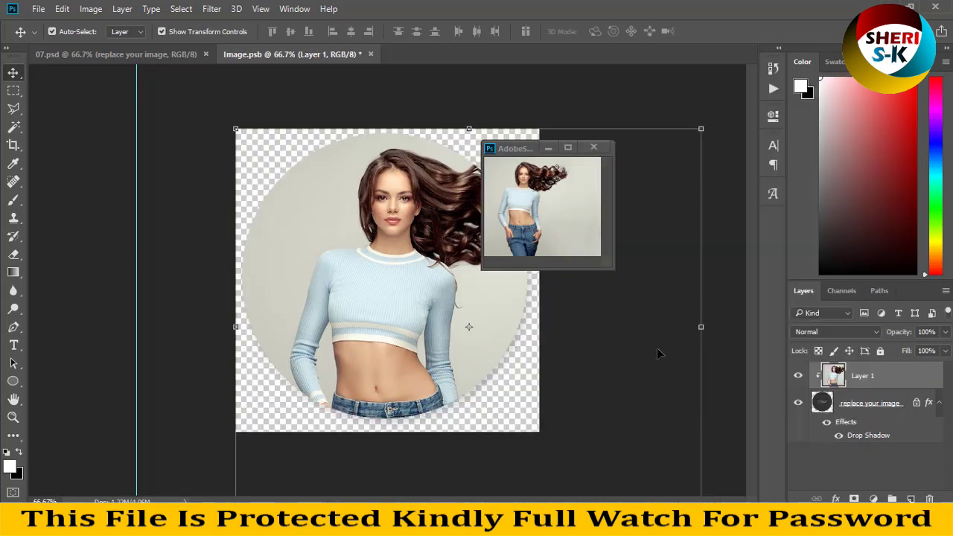
- Save and close Image.psb to update the banner, and close AdobeStock_296792868.jpeg without saving
key("ctrl+s")
left_click(368, 54)
left_click(606, 146)
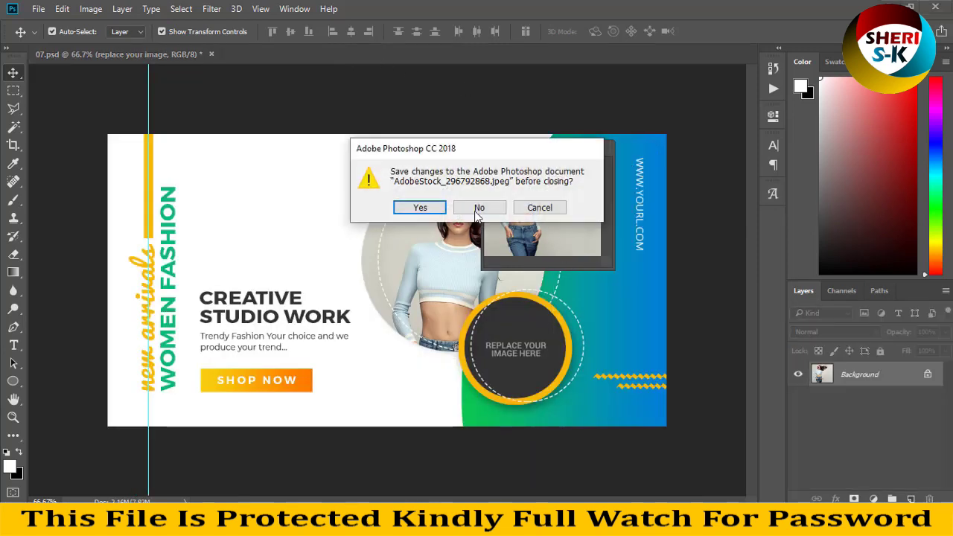
left_click(477, 211)
- Select the small circle's placeholder layer in 07.psd and open the photo AdobeStock_296792867.jpeg
left_click(531, 326)
left_click(38, 9)
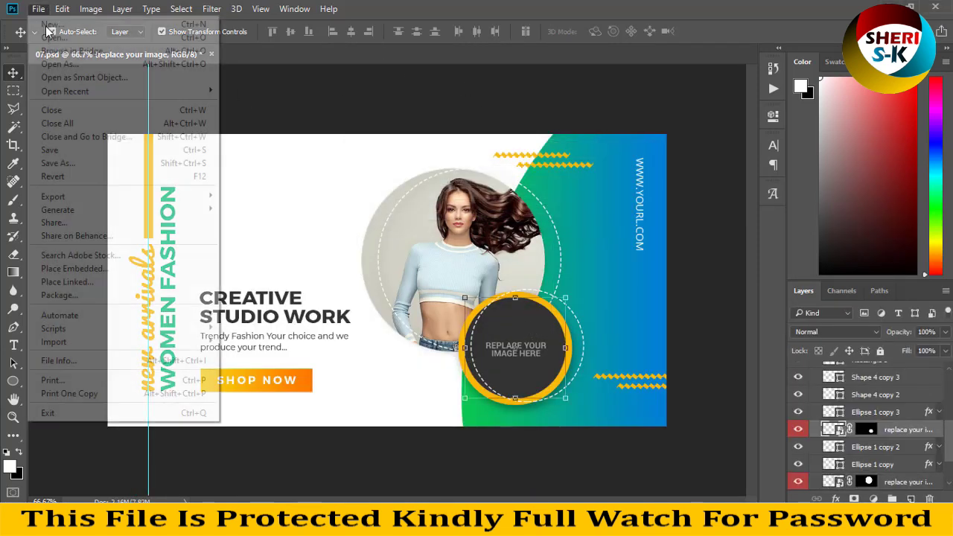
left_click(46, 38)
left_click(333, 210)
scroll(332, 210, "down", 1)
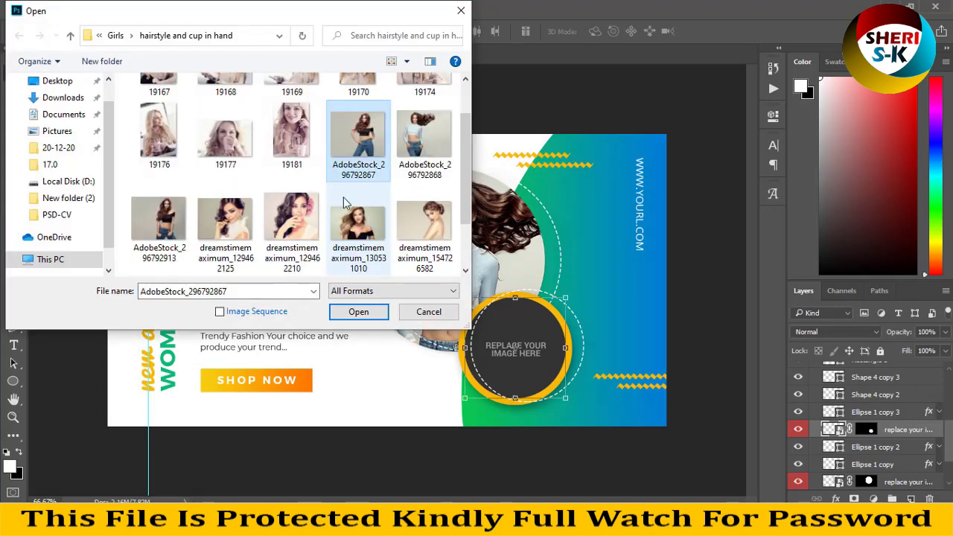
left_click(358, 311)
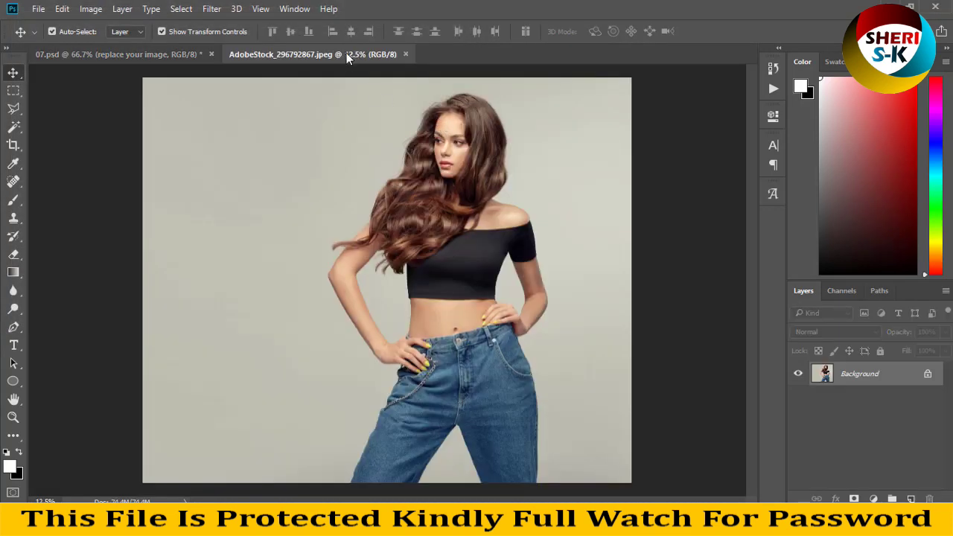
- Float the AdobeStock_296792867.jpeg document and resize its image to 1000 px wide
left_click_drag(347, 58, 384, 104)
right_click(384, 104)
left_click(404, 122)
type("1000")
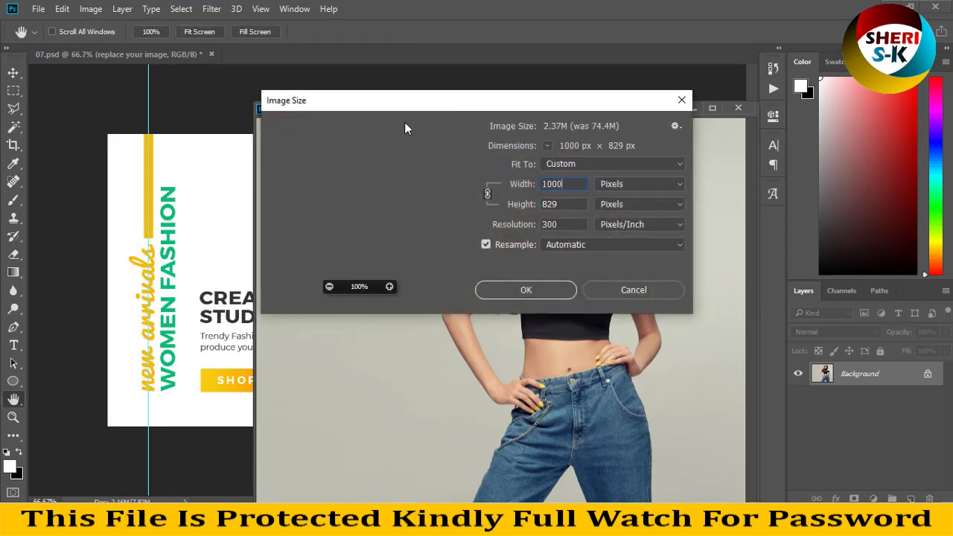
key("Return")
- Copy the second photo into 07.psd directly above the small circle's placeholder and clip it to that placeholder
key("v")
left_click_drag(328, 190, 568, 458)
scroll(882, 480, "down", 1)
right_click(864, 450)
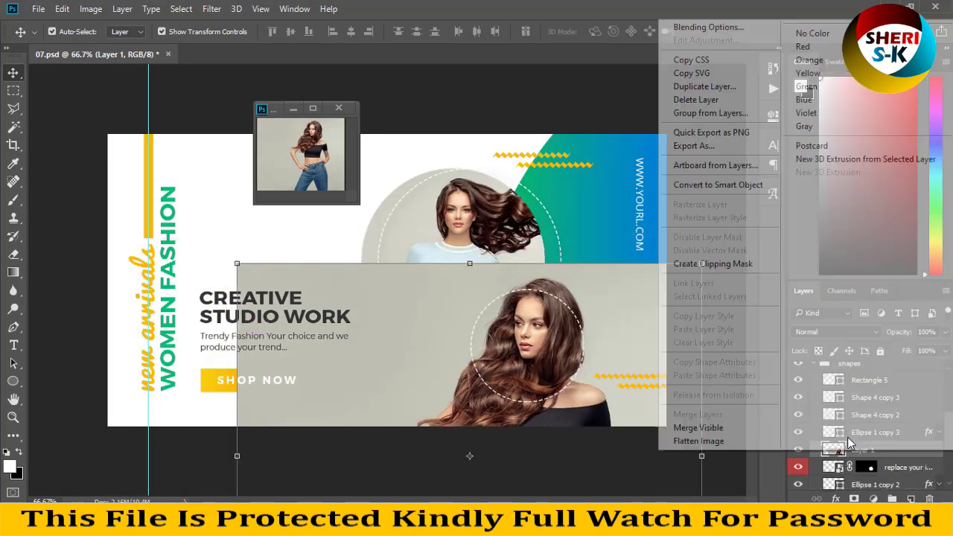
left_click(707, 328)
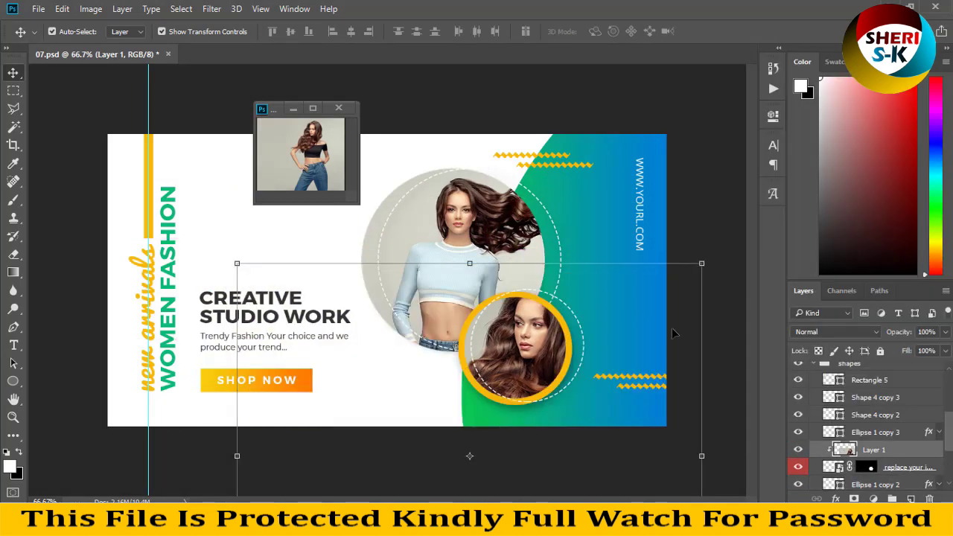
- Scale the clipped photo to about 93% and position it so the woman's face sits inside the small circle
key("ctrl+minus")
left_click_drag(623, 267, 603, 283)
left_click_drag(478, 328, 485, 314)
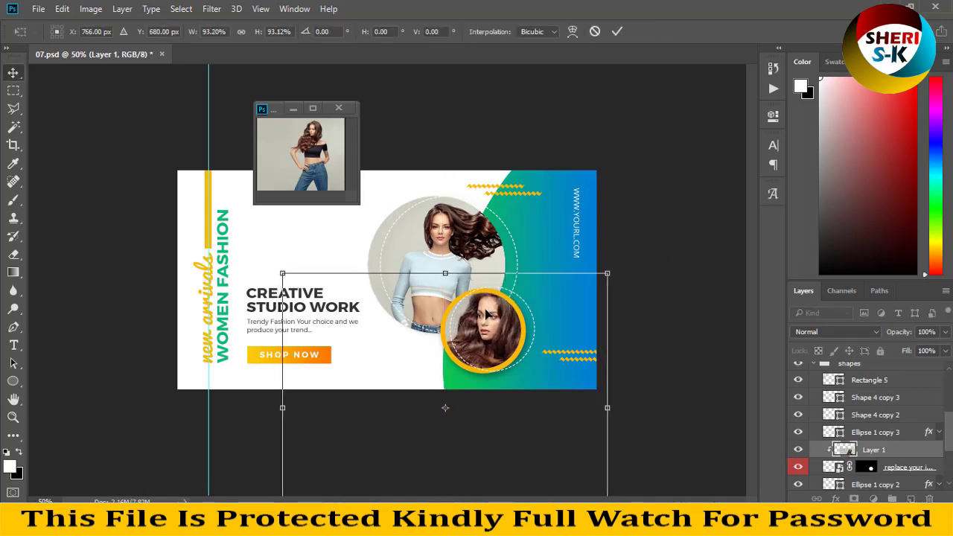
key("Return")
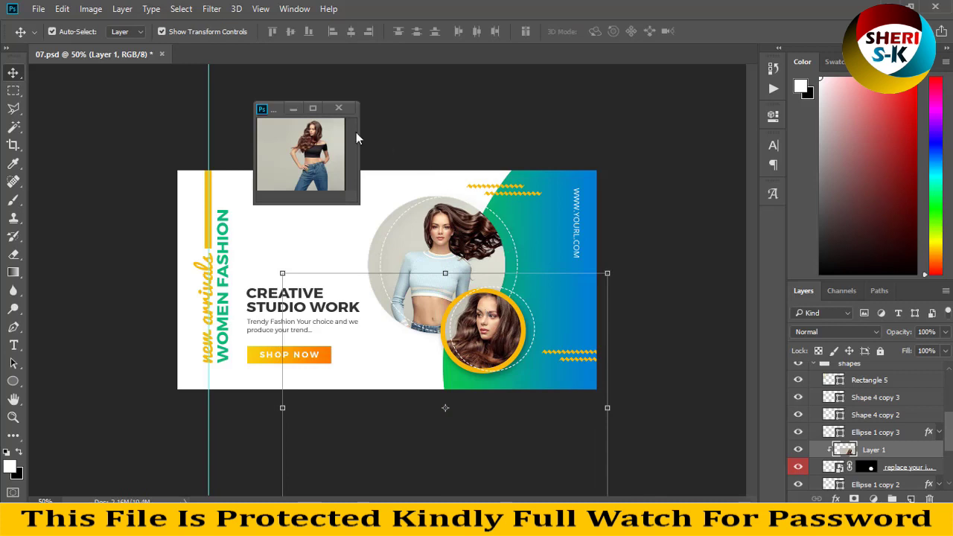
- Close AdobeStock_296792867.jpeg without saving and deselect all layers in the banner
left_click(339, 109)
left_click(476, 208)
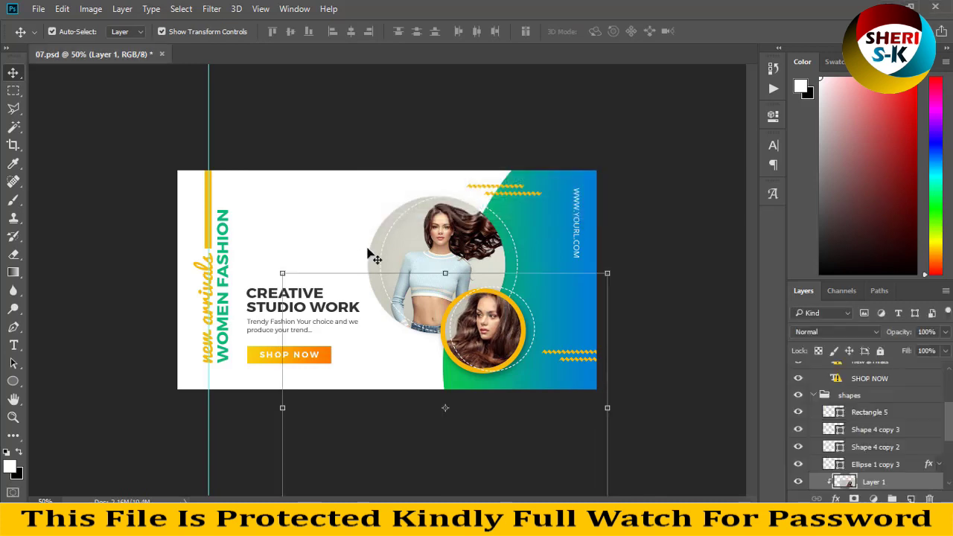
left_click(292, 207)
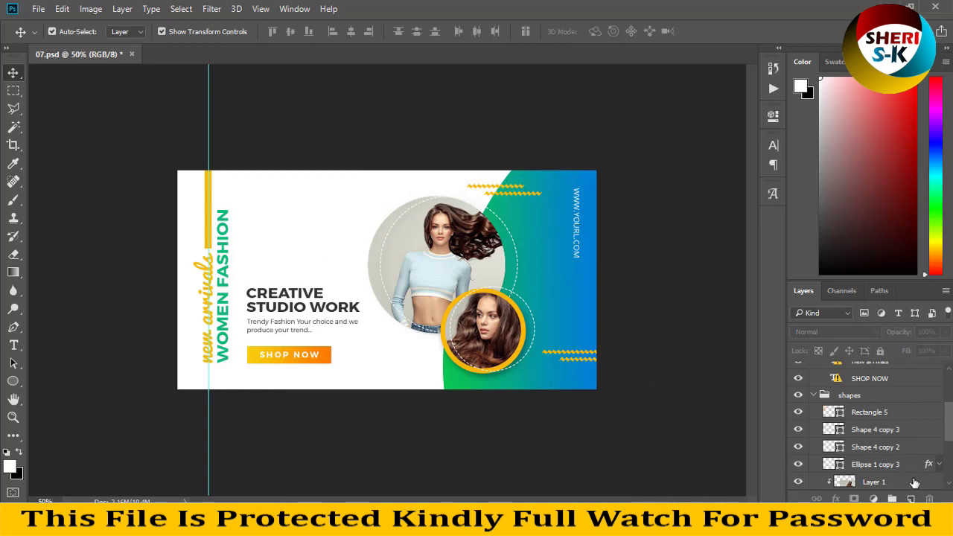
- Find the banner's locked Background layer and unlock it into a normal editable layer
scroll(926, 488, "down", 5)
left_click(839, 482)
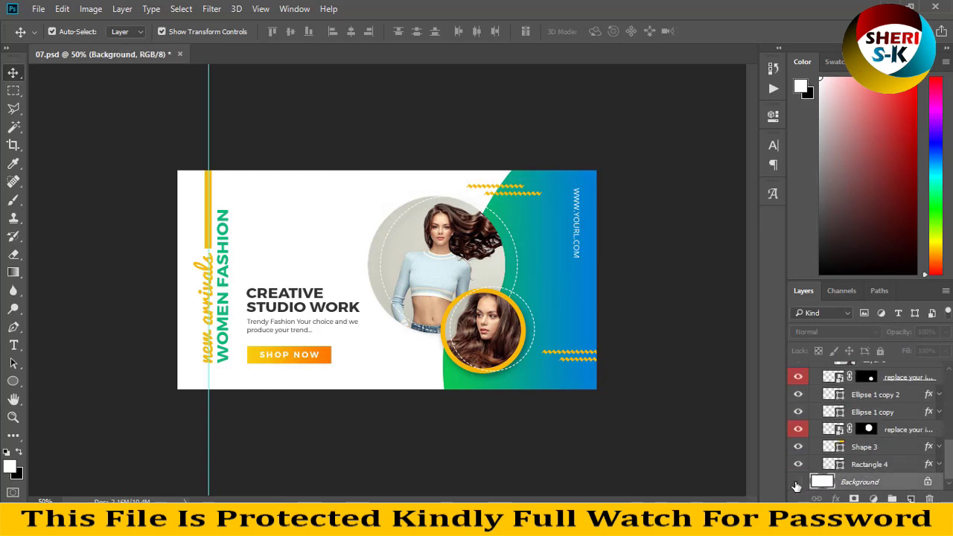
left_click(797, 483)
left_click(927, 483)
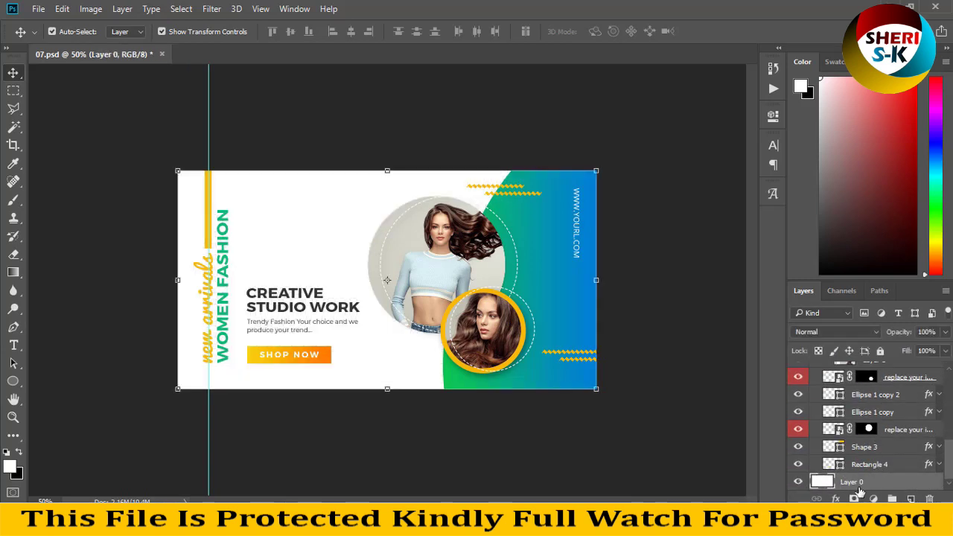
- Try several Gradient Overlay presets on the unlocked background layer, and turn the gradient overlay off
left_click(835, 498)
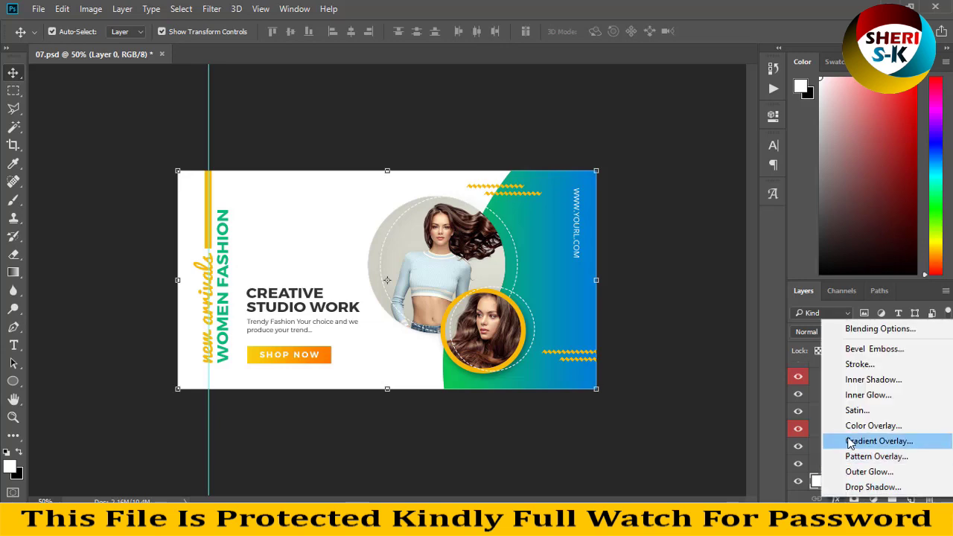
key("Escape")
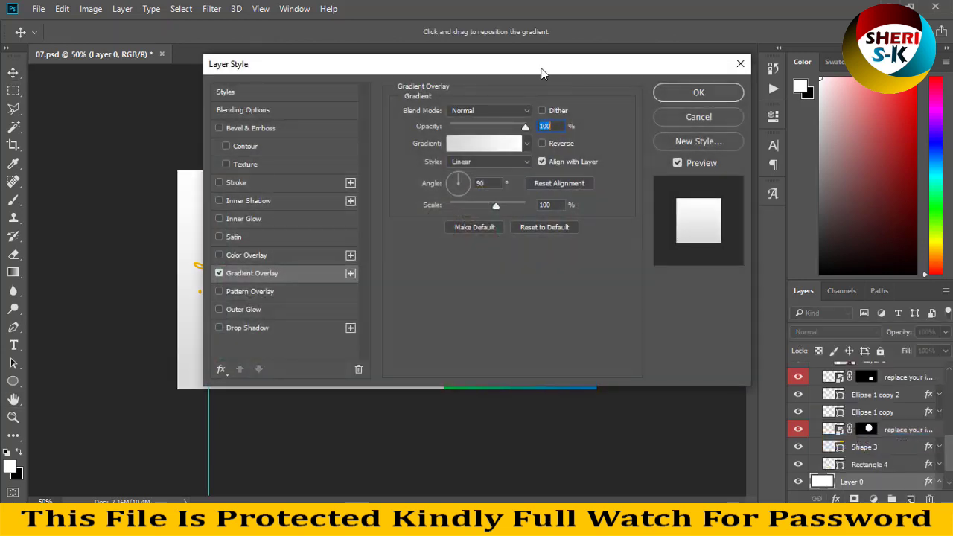
left_click_drag(447, 66, 814, 140)
left_click(890, 221)
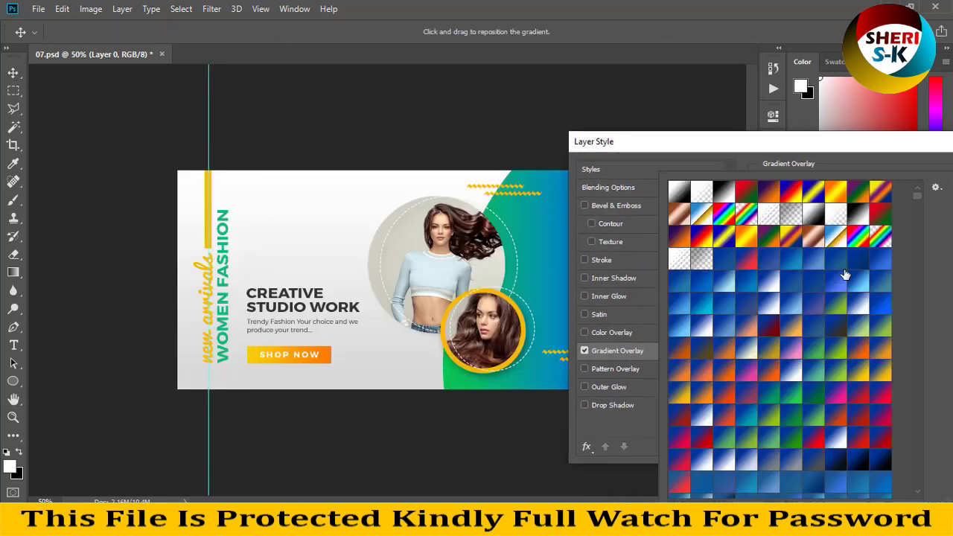
left_click(797, 293)
left_click(834, 350)
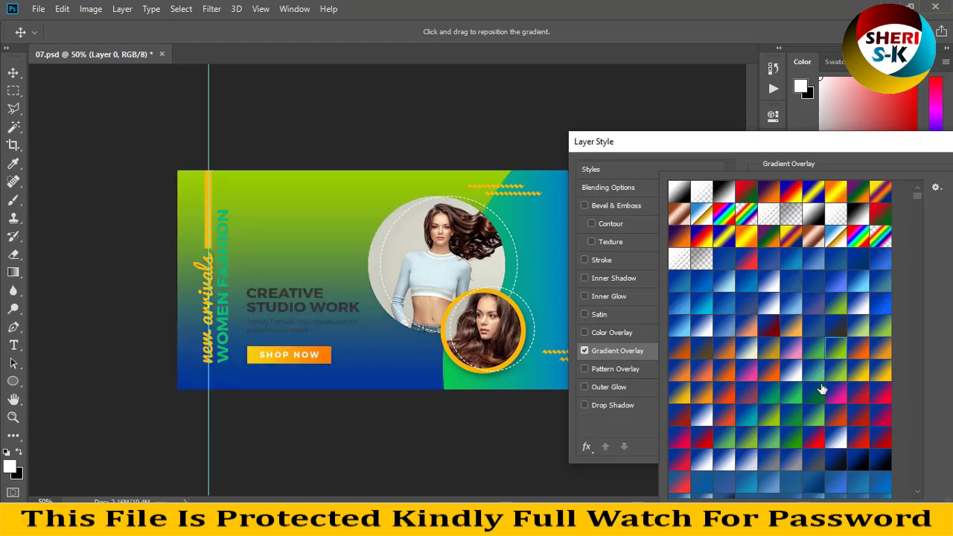
left_click(837, 461)
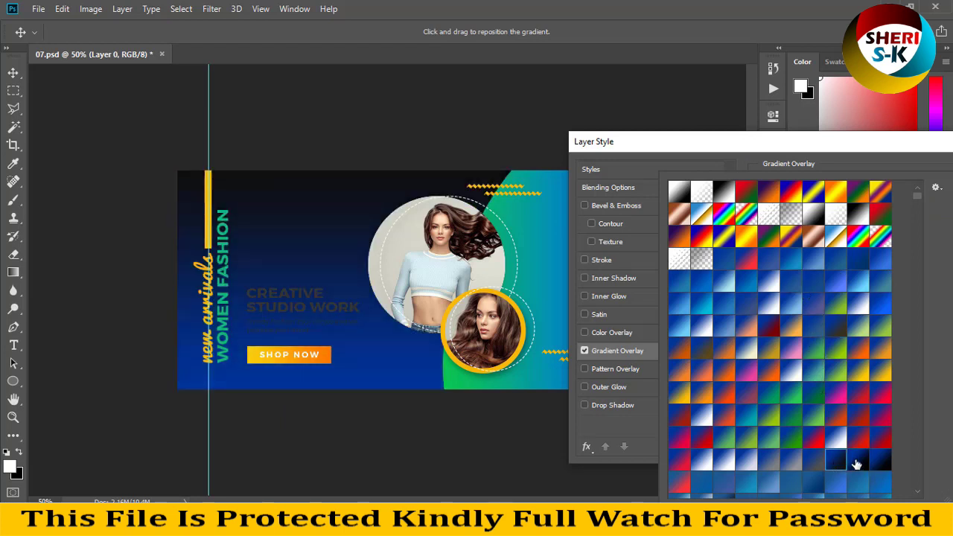
left_click(790, 195)
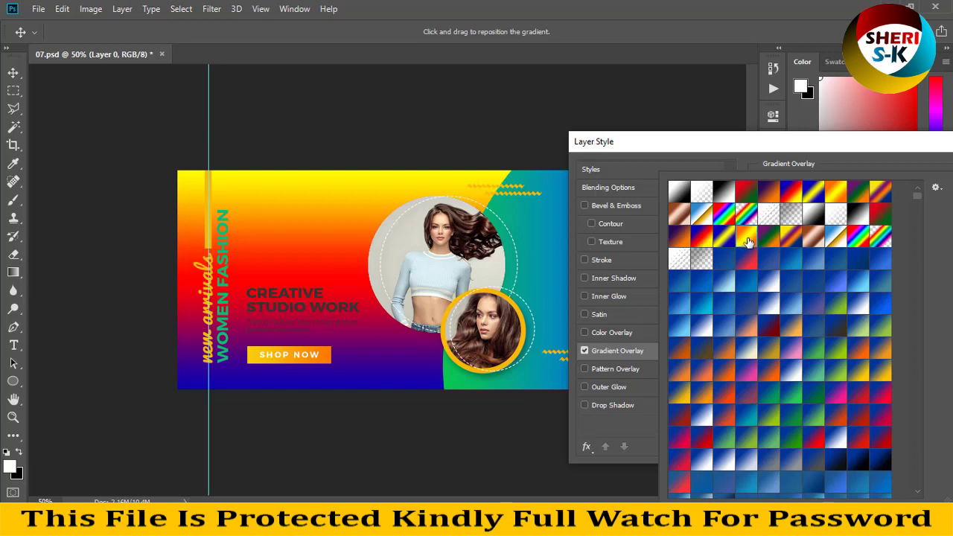
left_click(747, 240)
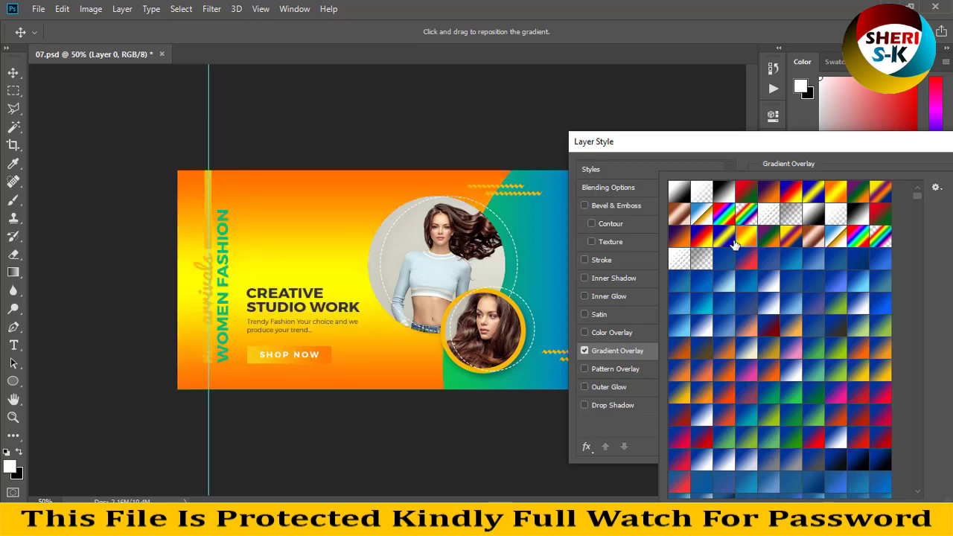
left_click(695, 238)
left_click(585, 350)
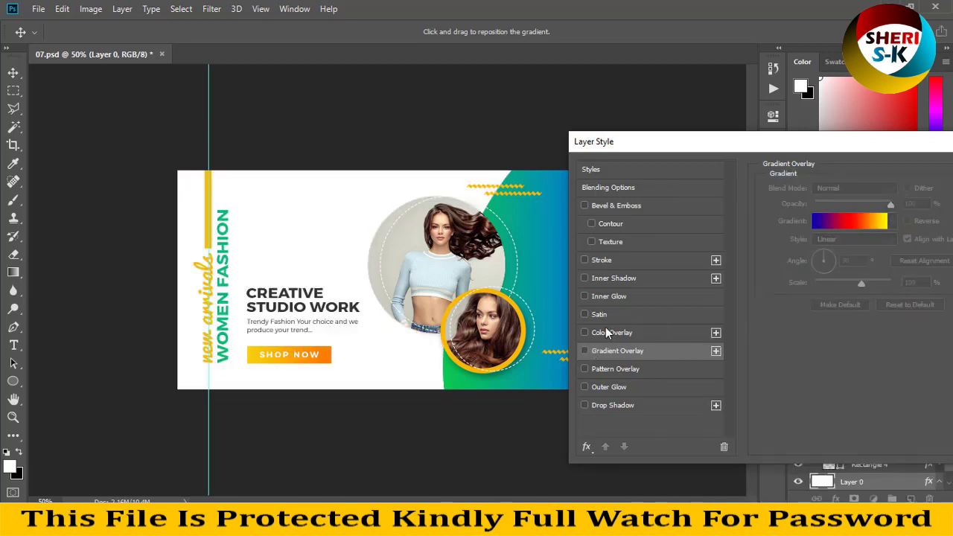
- Try dark red, teal and black Color Overlay colours on the background layer, and cancel the layer style changes
left_click(609, 330)
left_click(906, 191)
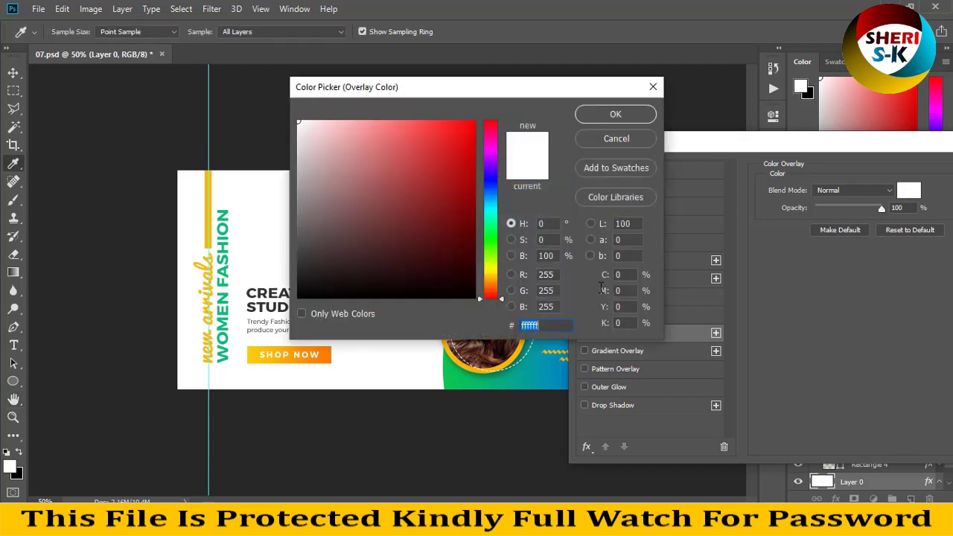
left_click_drag(528, 87, 938, 160)
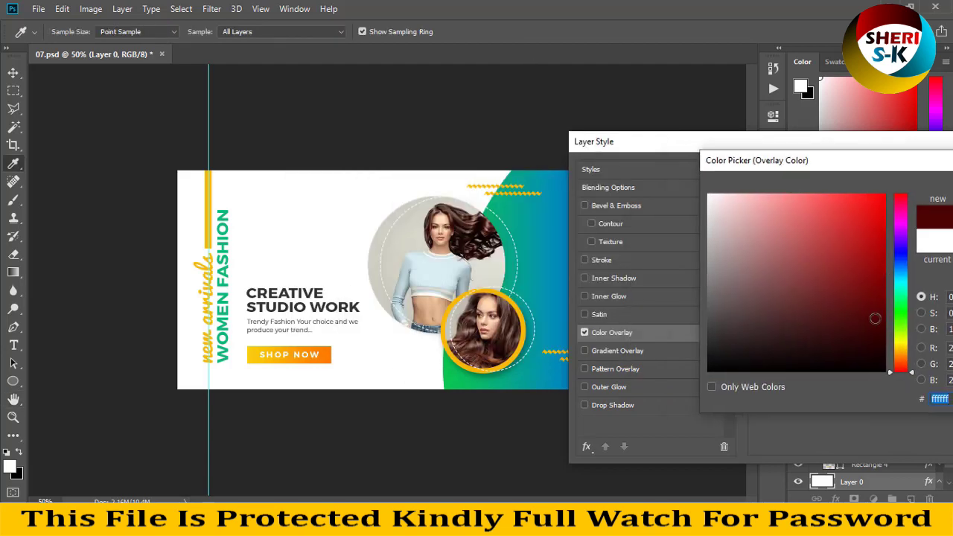
left_click(874, 319)
left_click(775, 358)
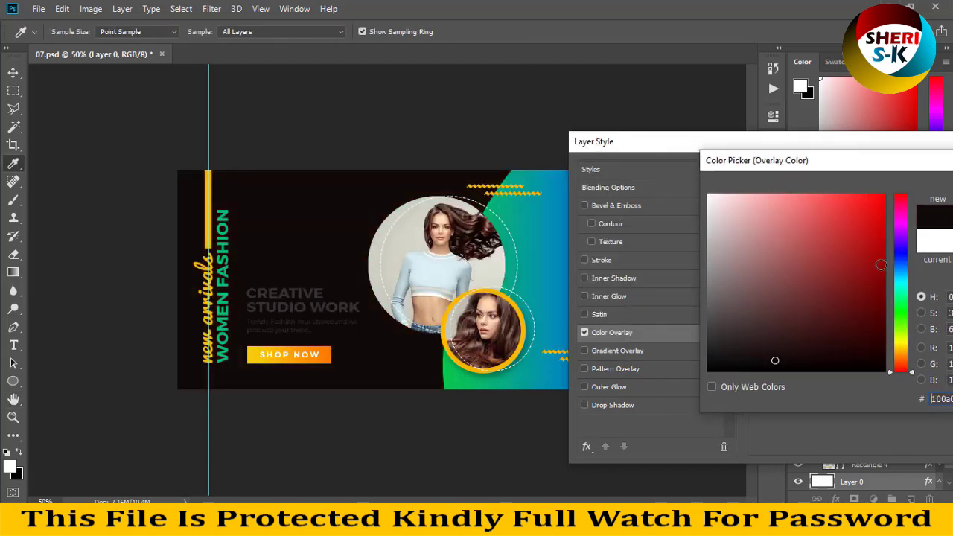
left_click(883, 264)
mouse_move(899, 274)
left_mouse_down()
mouse_move(903, 263)
mouse_move(904, 285)
mouse_move(872, 300)
mouse_move(879, 318)
left_mouse_up()
left_click(874, 291)
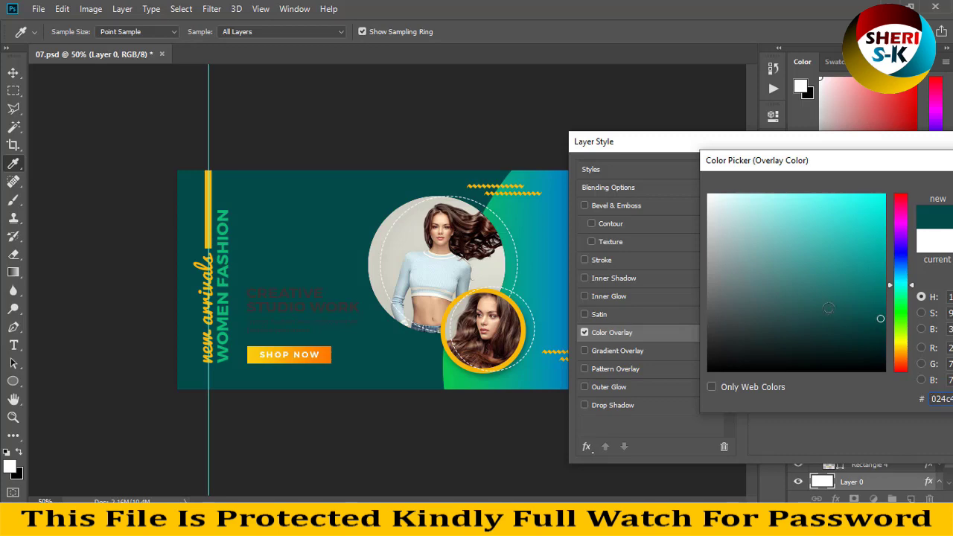
left_click(709, 370)
left_click_drag(819, 160, 434, 372)
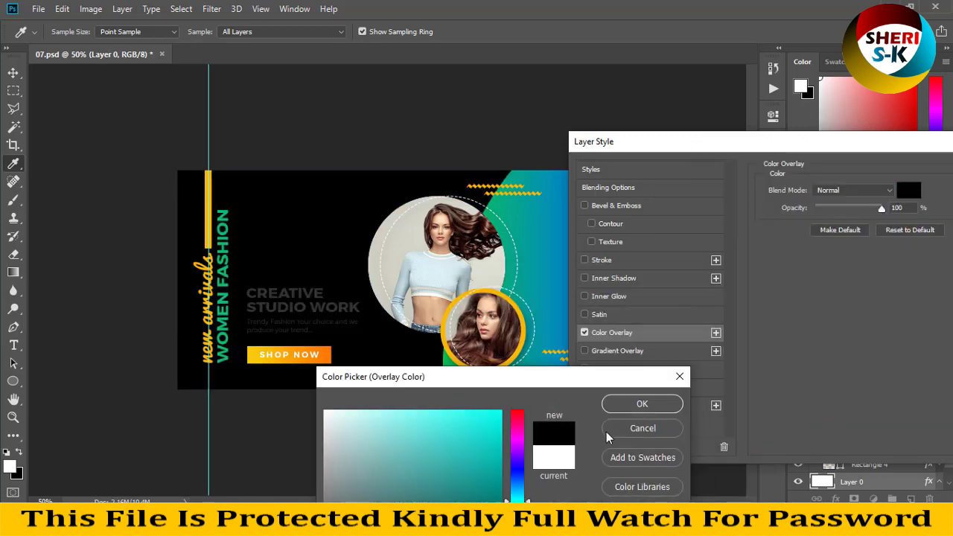
key("Escape")
left_click_drag(718, 146, 336, 191)
left_click(676, 207)
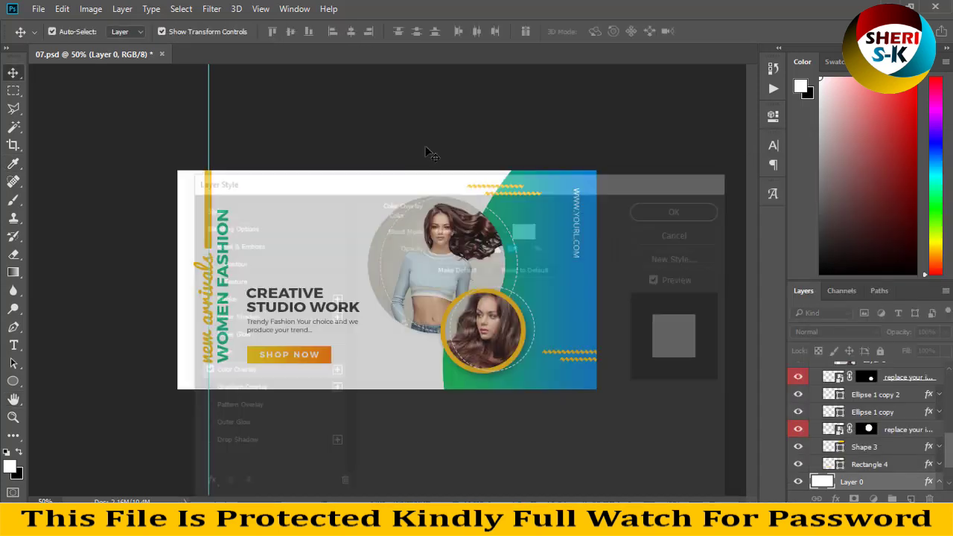
- Close 07.psd without saving and open banner 23 from the 1200x628 folder in File Explorer with Photoshop
left_click(161, 56)
left_click(480, 208)
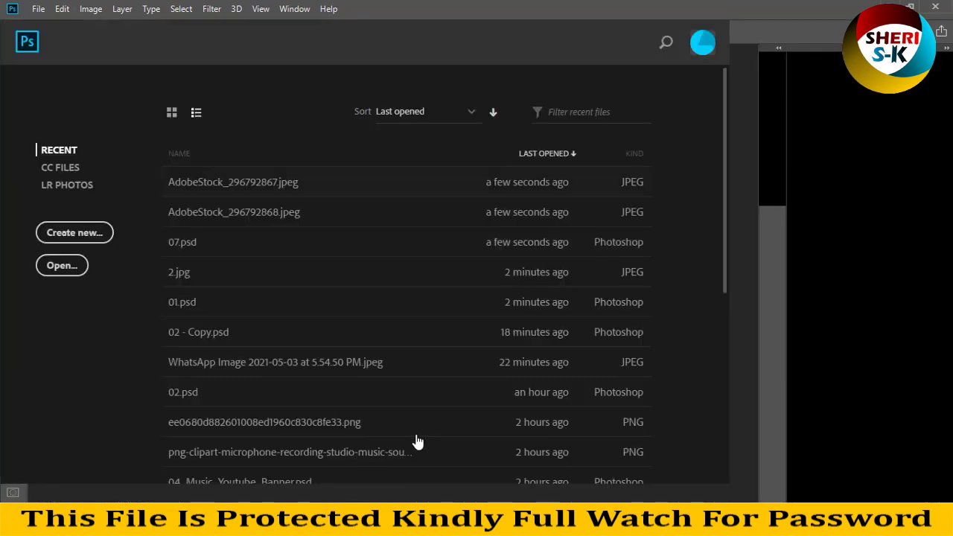
key("alt+Tab")
scroll(476, 402, "down", 1)
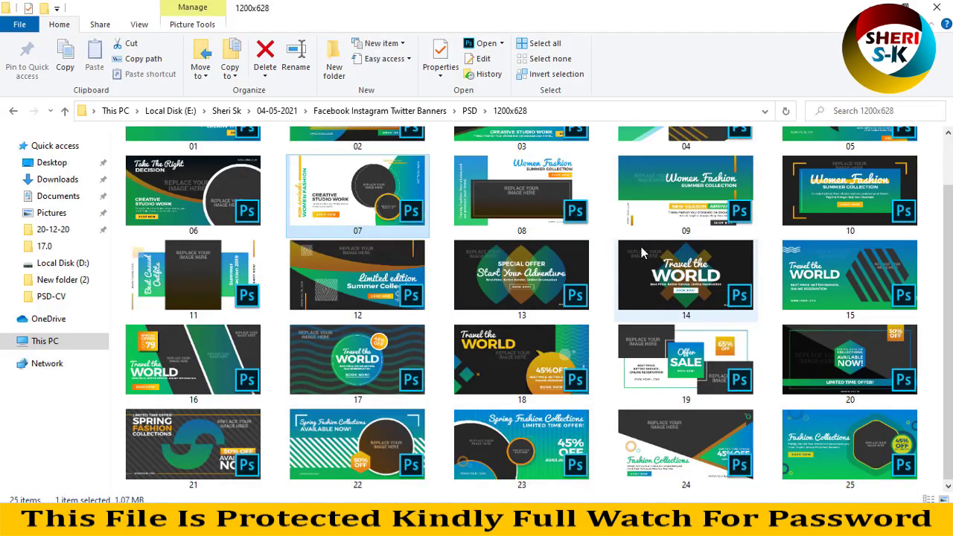
left_click(538, 480)
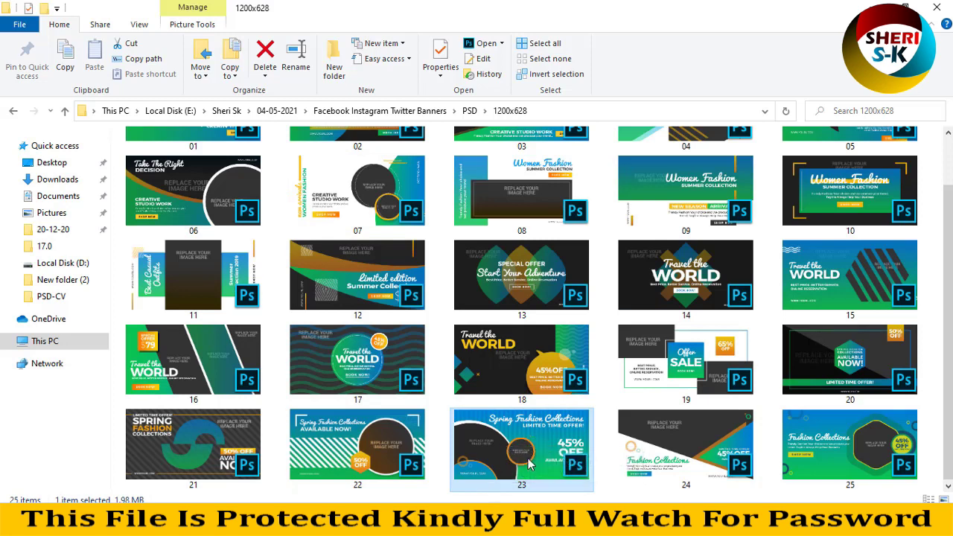
left_click(192, 375)
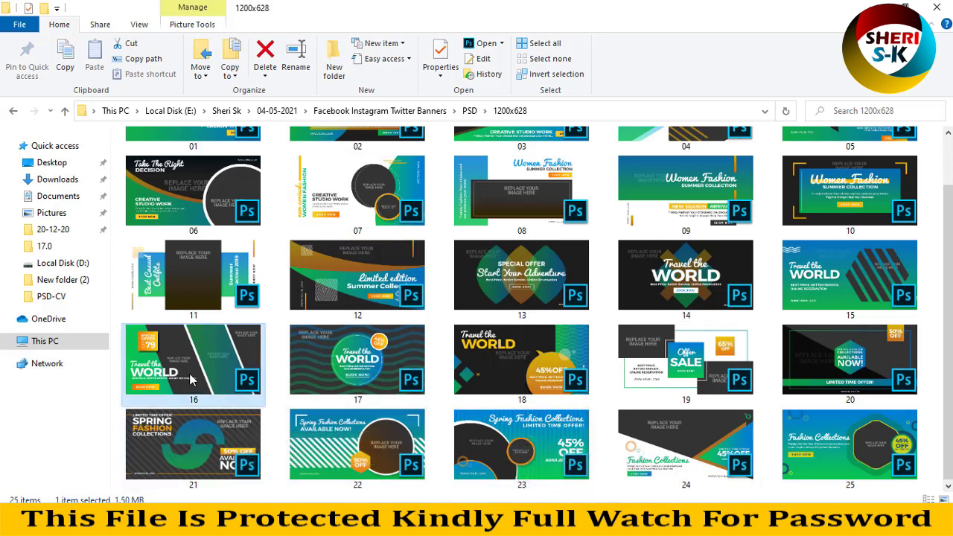
left_click(854, 329)
left_click(688, 286)
left_click(666, 447)
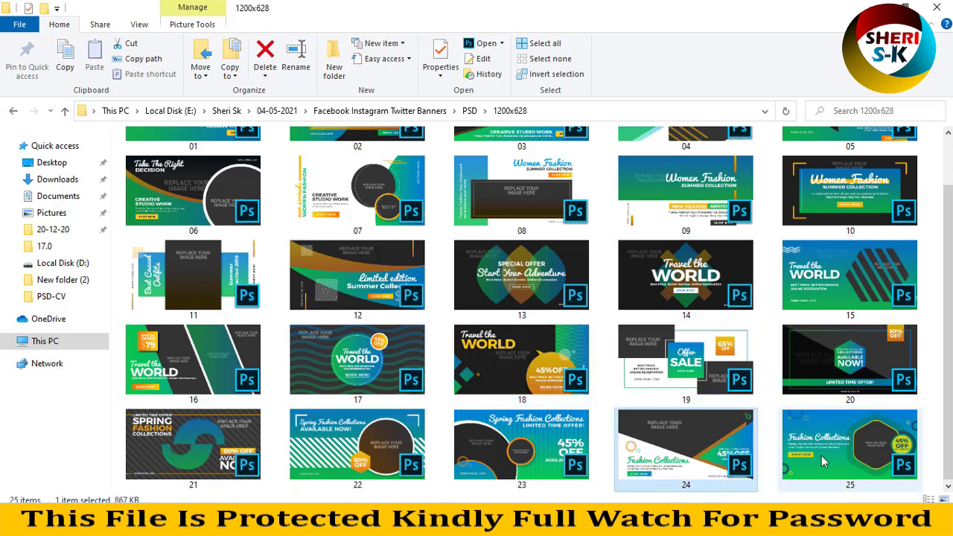
left_click_drag(514, 463, 412, 124)
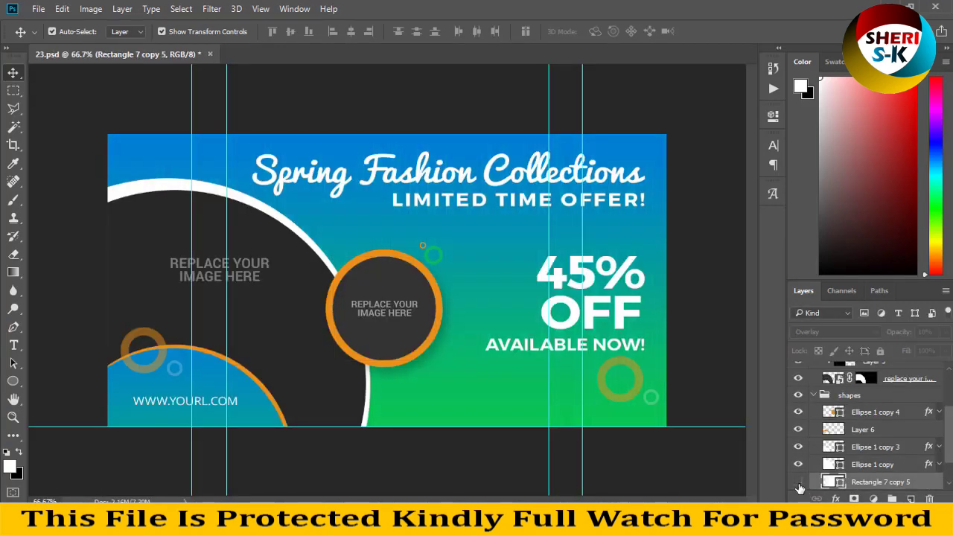
- Identify the gradient background by toggling the lower layers' visibility, and open the Gradient Overlay settings of Layer 3
left_click(799, 465)
left_click(799, 465)
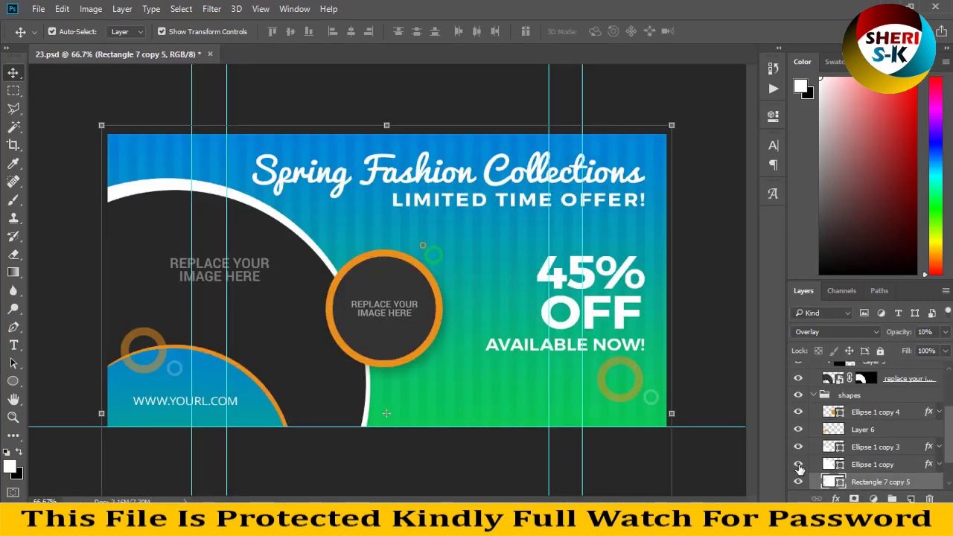
scroll(799, 467, "down", 2)
left_click(797, 468)
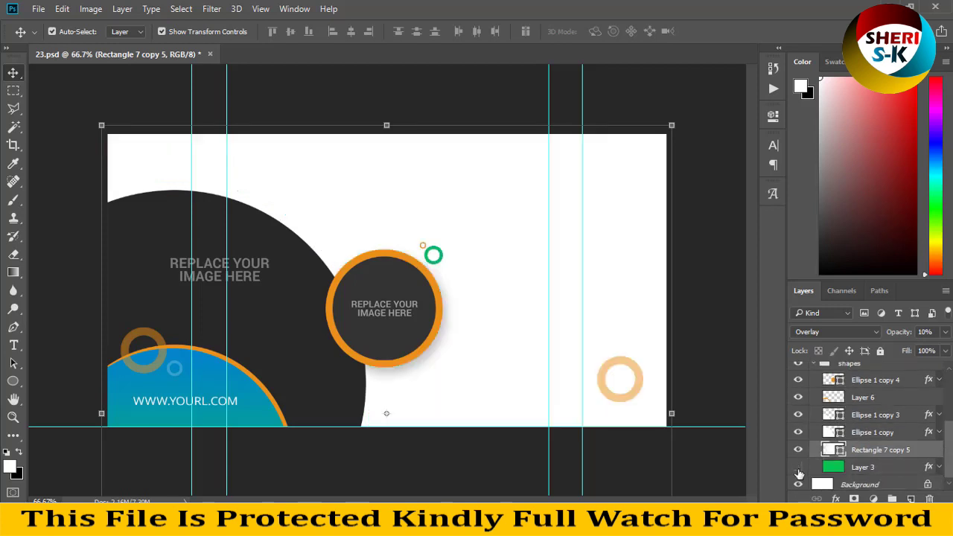
left_click(826, 470)
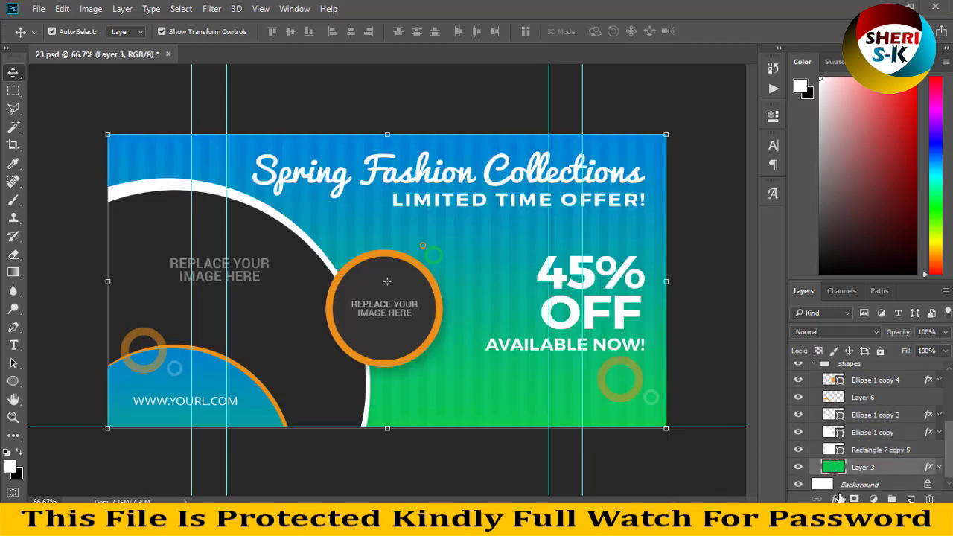
left_click(839, 497)
left_click(856, 444)
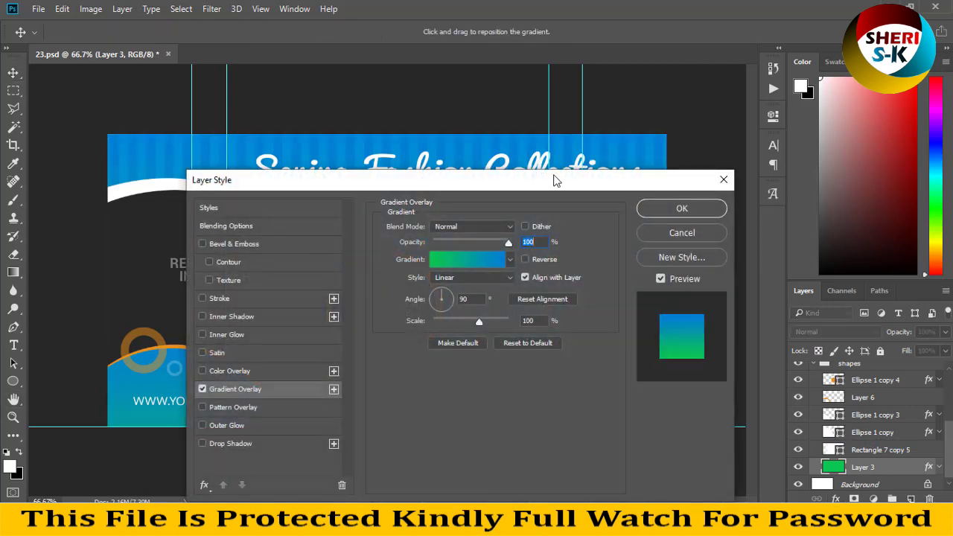
left_click_drag(558, 178, 892, 193)
- Try a Radial style with the Orange, Yellow, Orange preset on the background's gradient overlay, and return the style to Linear
left_click(829, 295)
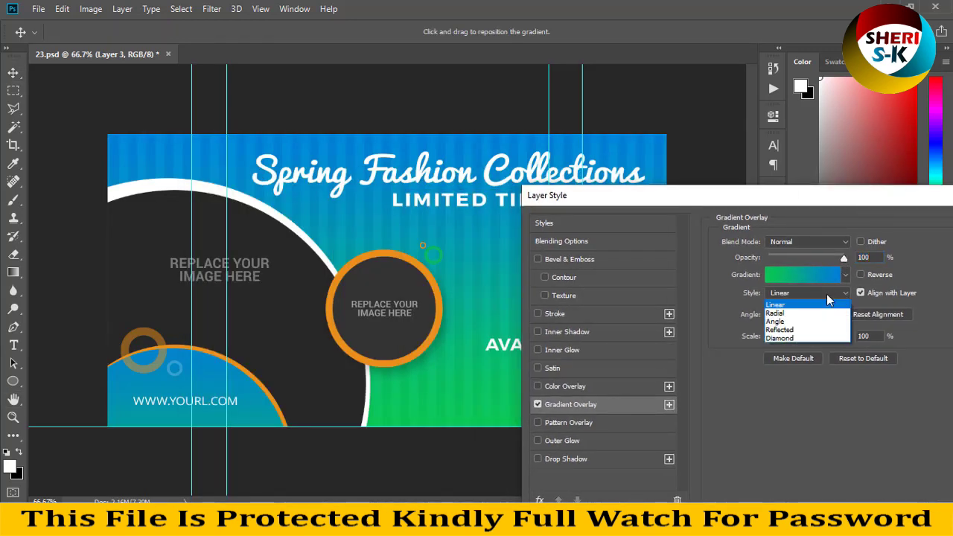
left_click(789, 305)
left_click_drag(754, 196, 882, 90)
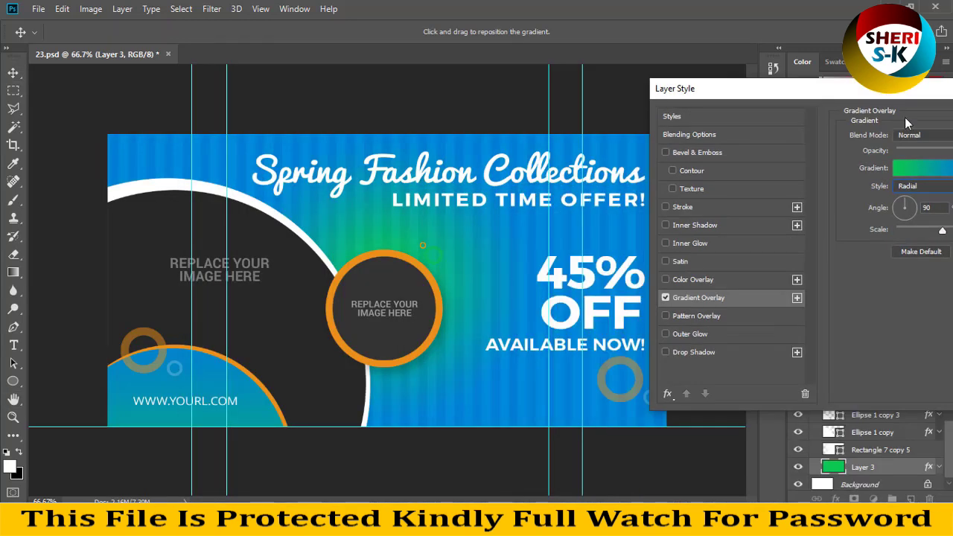
left_click(945, 170)
left_click_drag(497, 69, 763, 120)
left_click(717, 205)
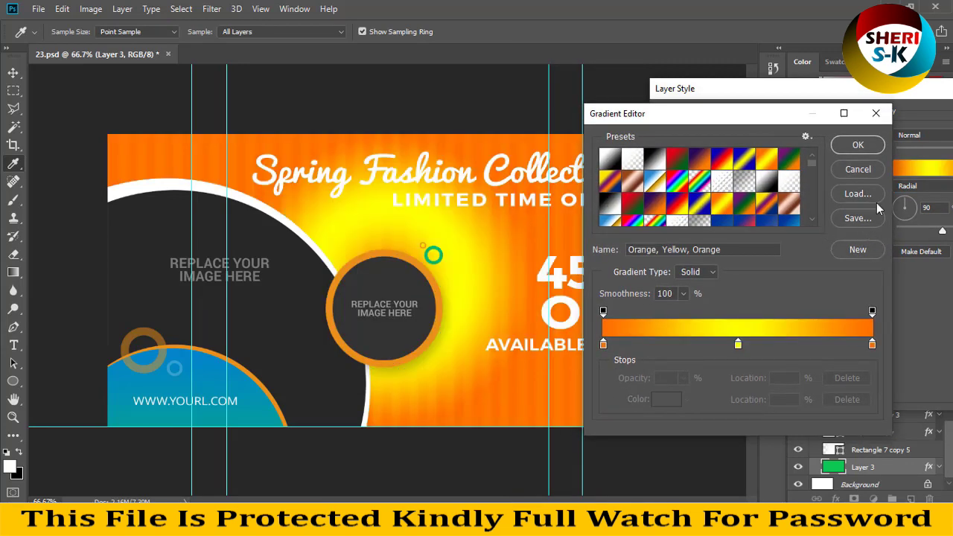
left_click(857, 145)
left_click(911, 186)
left_click(906, 197)
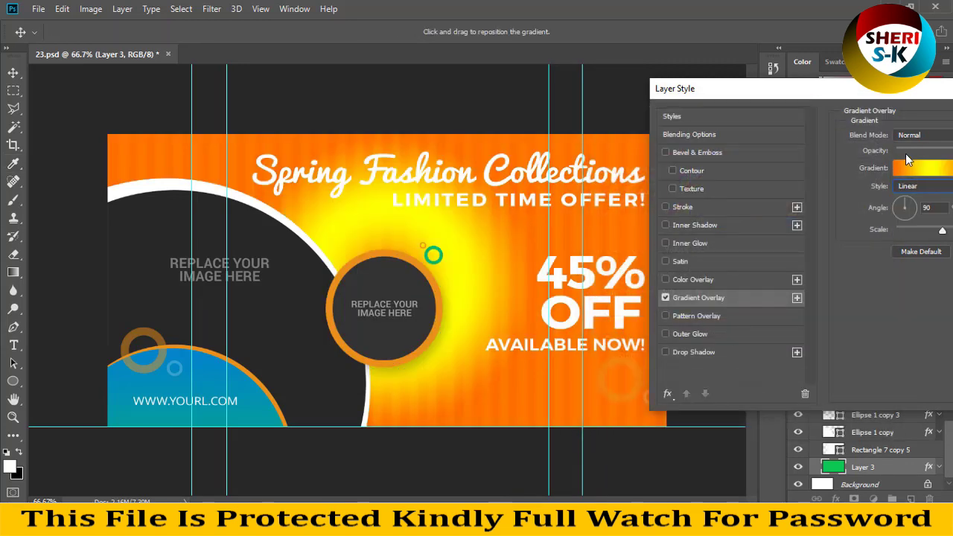
left_click_drag(835, 93, 575, 336)
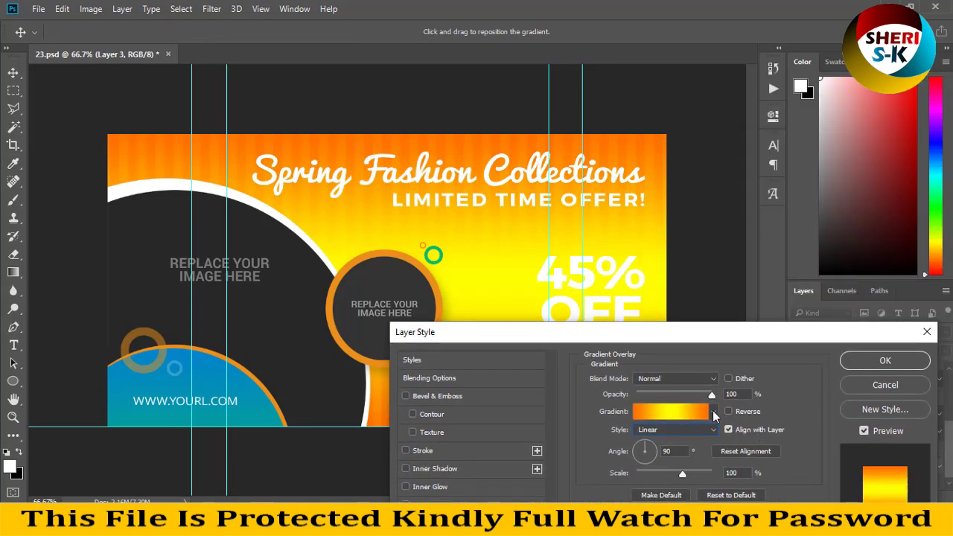
- Apply a dark blue to black gradient preset to the background's overlay and accept the layer style
left_click(713, 411)
left_click(736, 340)
left_click(732, 356)
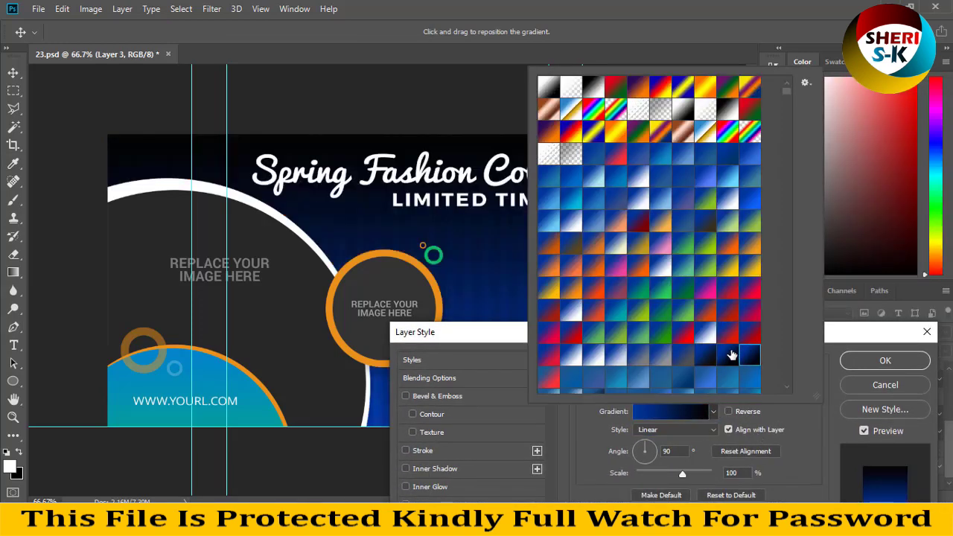
left_click(823, 398)
left_click_drag(638, 329, 675, 280)
left_click(921, 311)
- Open maxresdefault (1).jpg from the Sale Photos folder for the banner's large image placeholder and float it in its own window
left_click(271, 277)
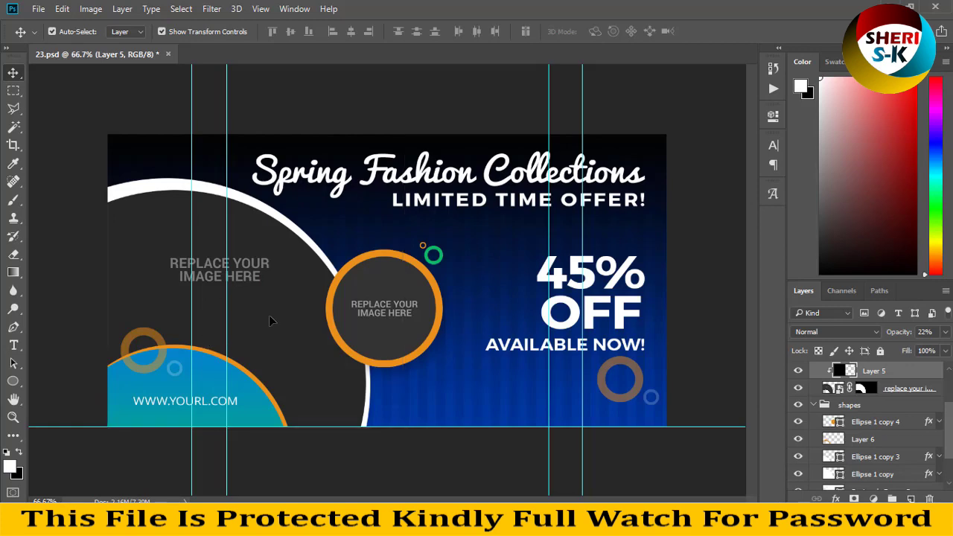
left_click(41, 9)
left_click(59, 35)
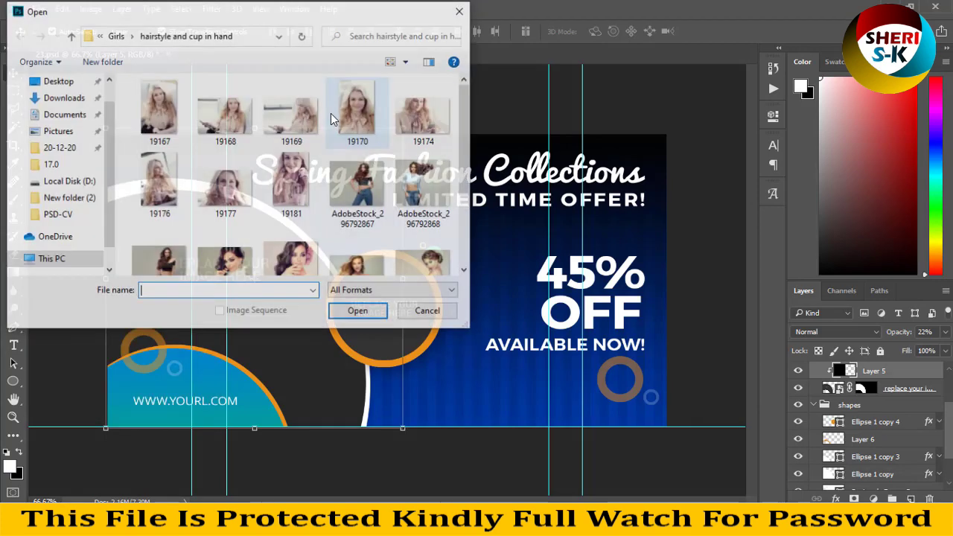
left_click(115, 36)
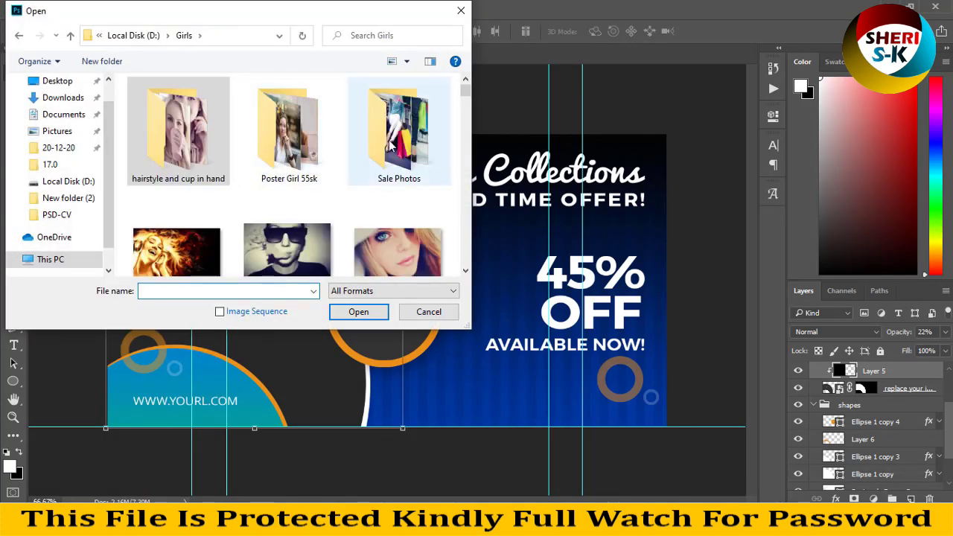
double_click(396, 119)
scroll(283, 245, "down", 3)
scroll(282, 246, "up", 2)
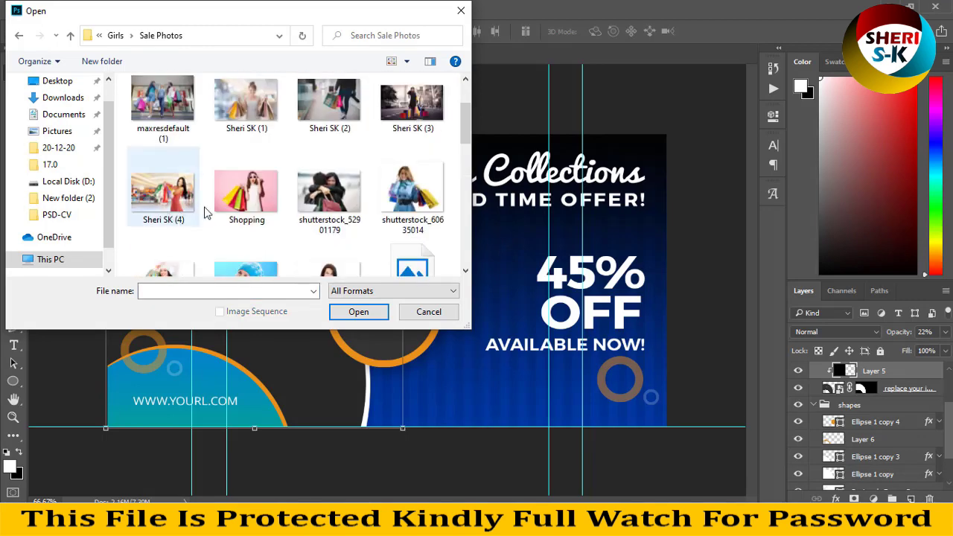
scroll(216, 223, "down", 2)
scroll(224, 193, "up", 3)
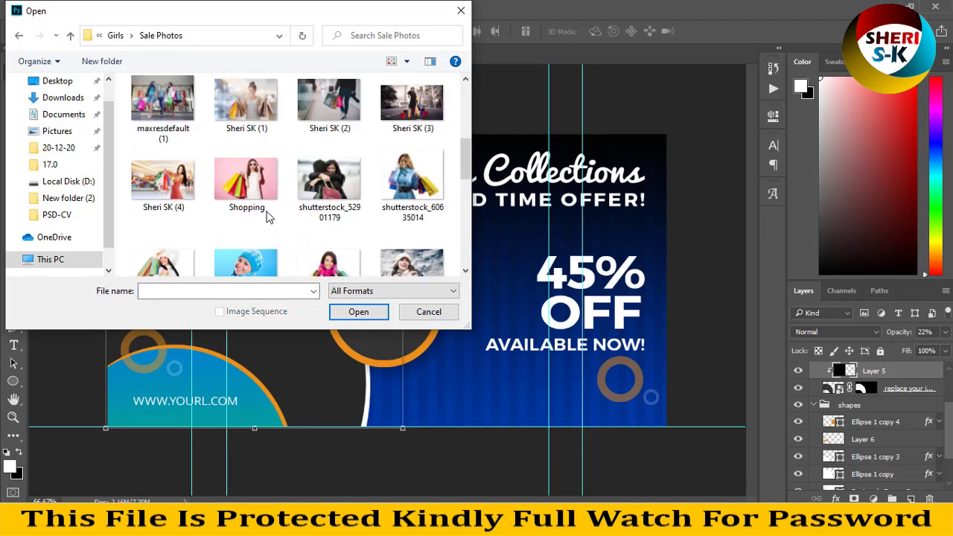
double_click(173, 189)
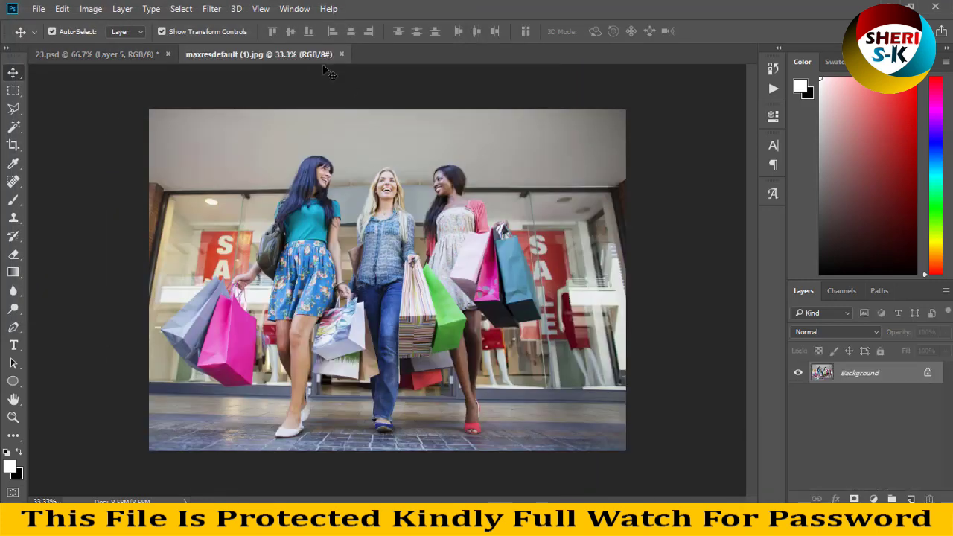
left_click_drag(327, 53, 300, 272)
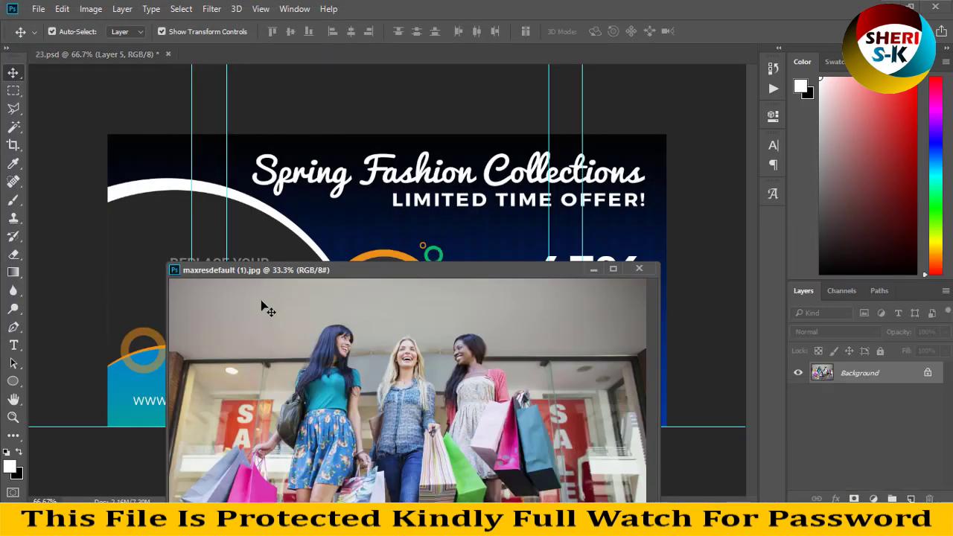
left_click(244, 239)
left_click_drag(223, 308, 292, 255)
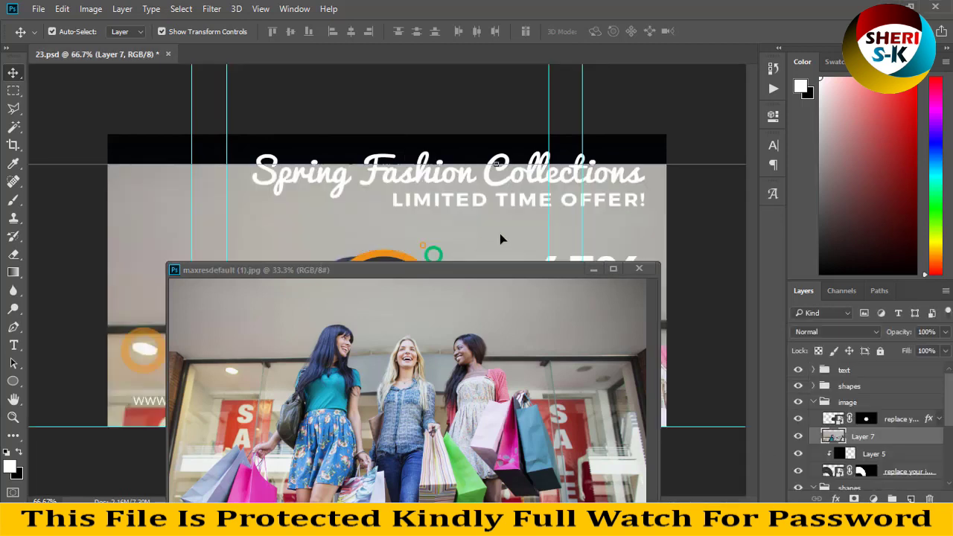
key("ctrl+z")
- Resize the maxresdefault (1).jpg photo to a width of 1000 pixels
right_click(501, 270)
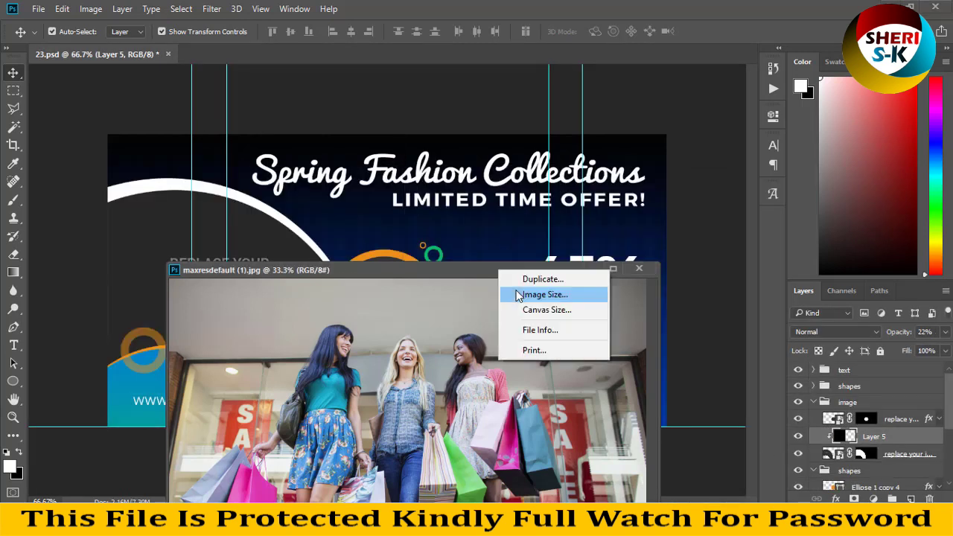
left_click(516, 291)
type("1")
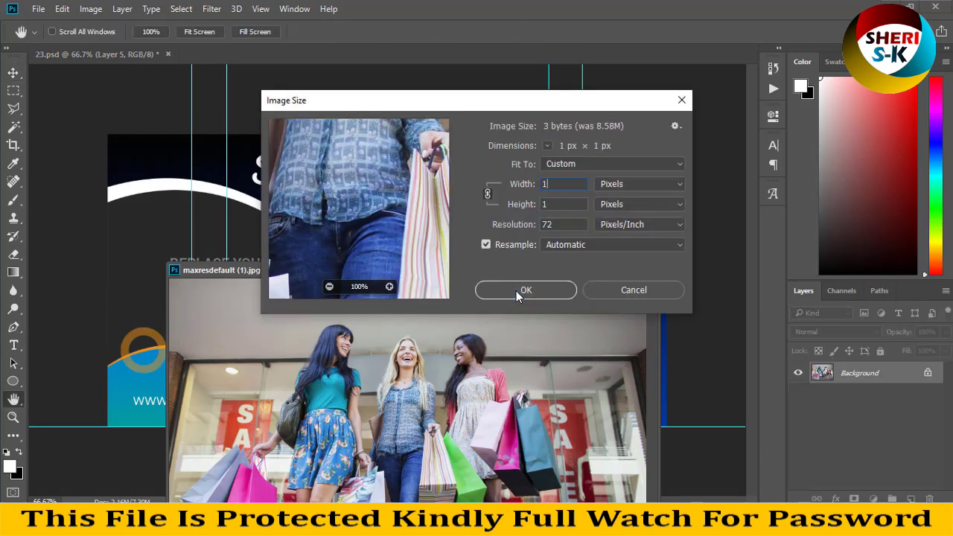
type("000")
left_click(516, 290)
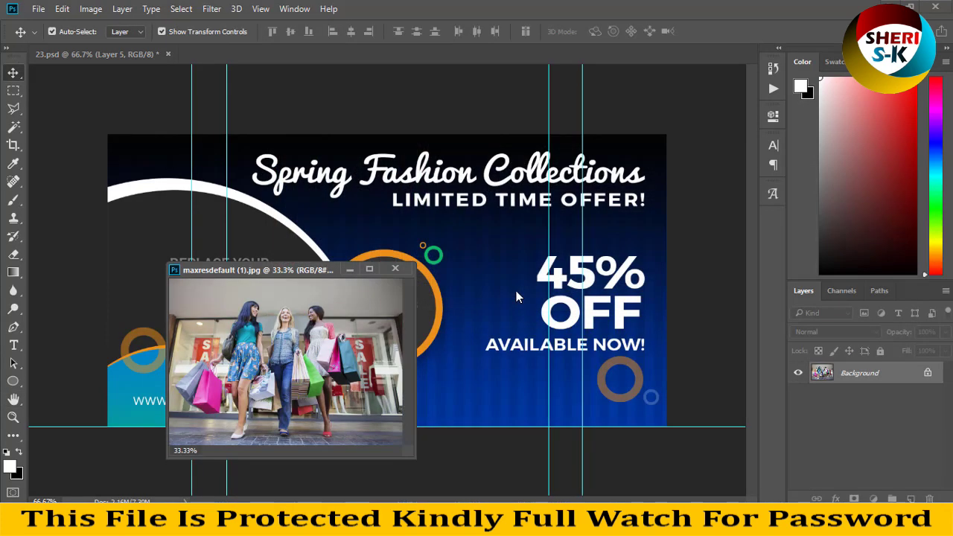
- Copy the resized shopping photo into banner 23.psd and close the photo file without saving
left_click_drag(346, 326, 356, 272)
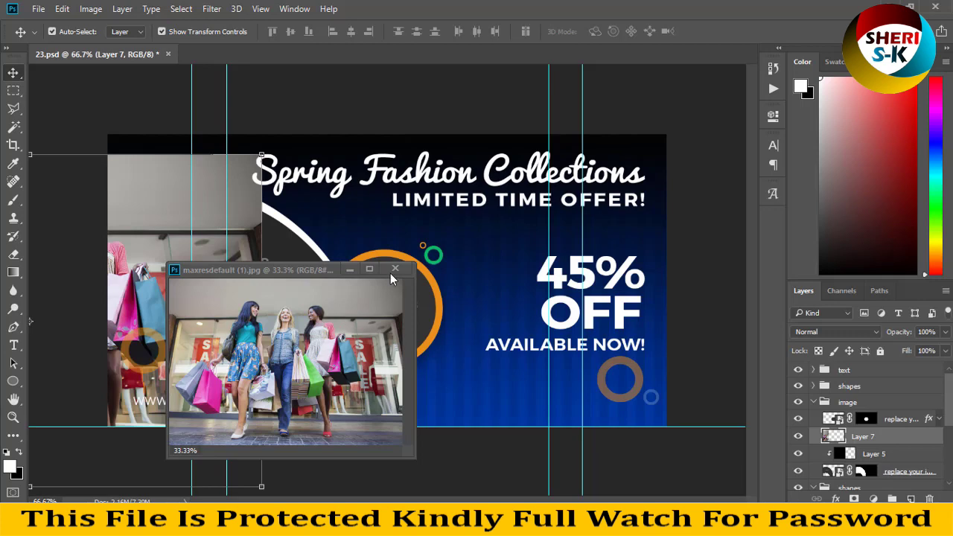
left_click(393, 270)
left_click(480, 207)
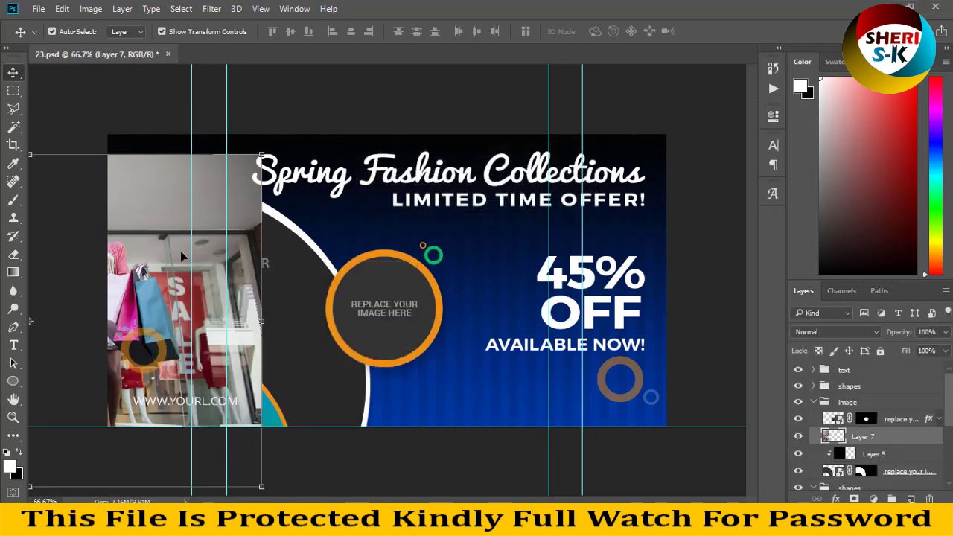
- Clip the shopping photo to the large round placeholder and position it so all three women show
left_click_drag(312, 210, 380, 250)
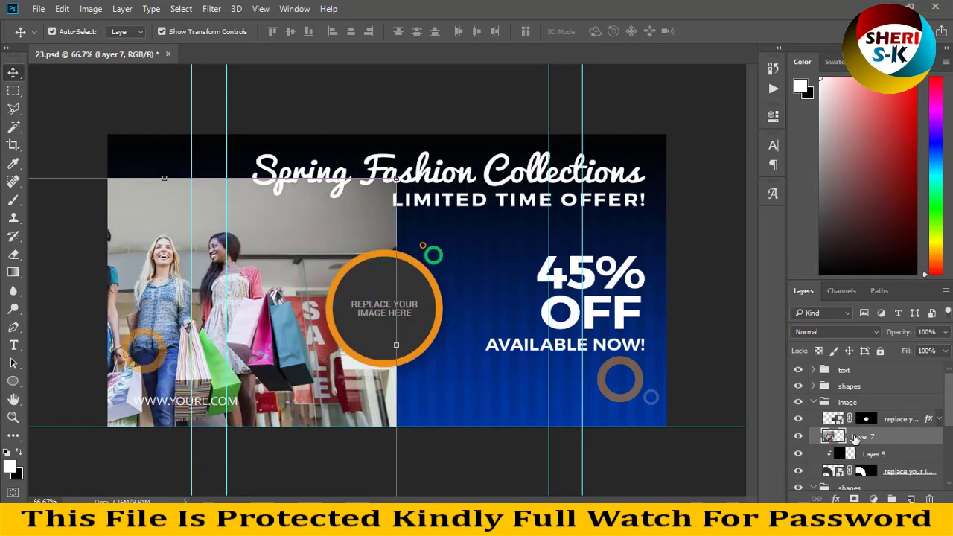
right_click(853, 438)
left_click(703, 249)
left_click_drag(157, 234, 222, 240)
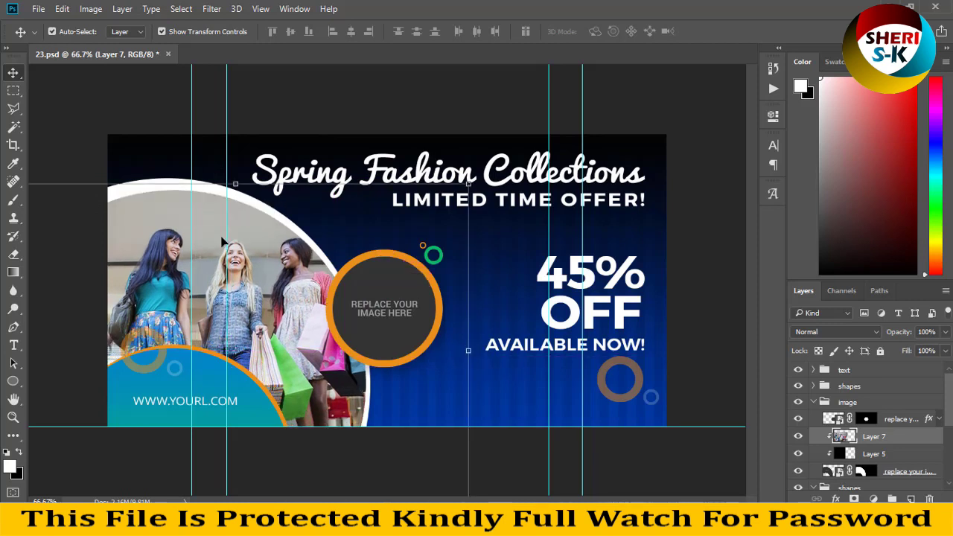
- Select the small circular image placeholder and open 1.jpg from the Sale Photos folder
left_click(388, 286)
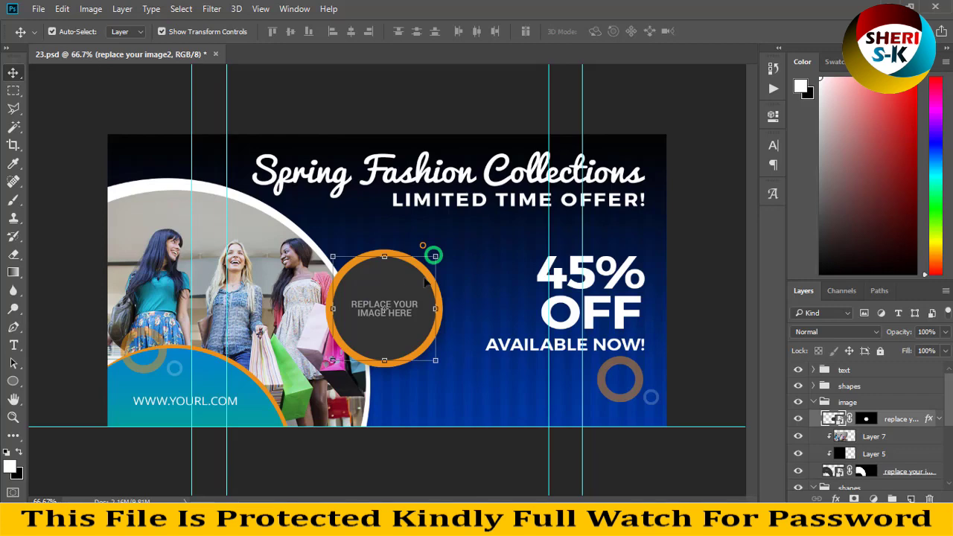
left_click(38, 8)
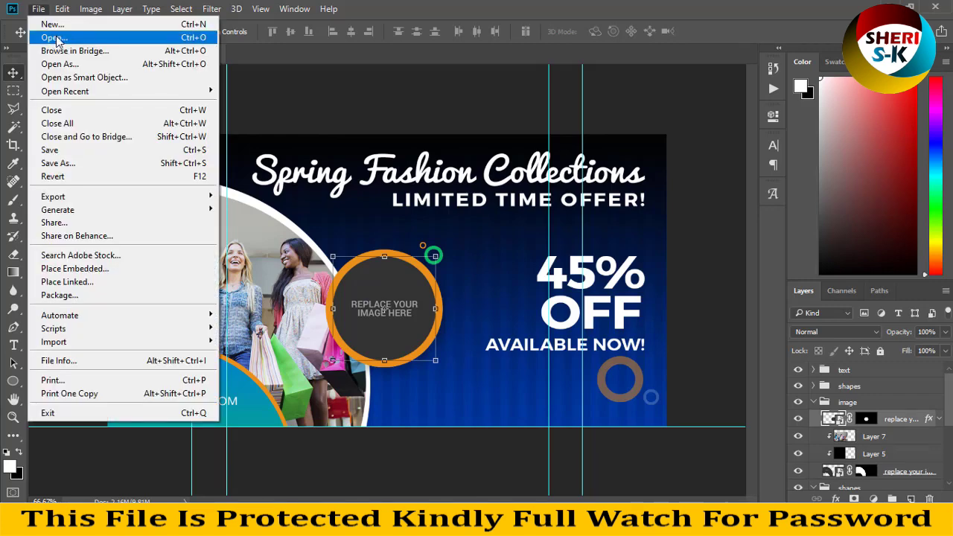
left_click(48, 36)
left_click(295, 204)
scroll(298, 208, "down", 4)
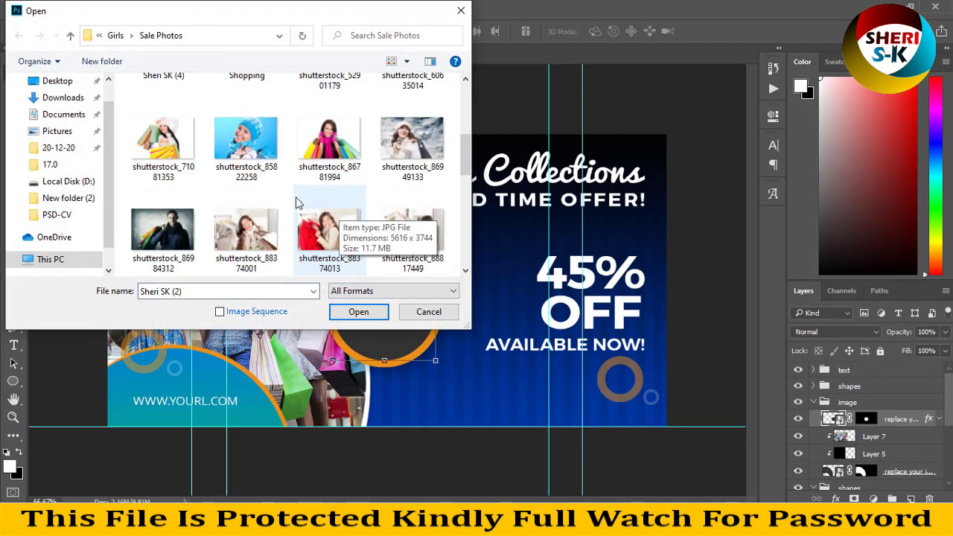
scroll(386, 178, "up", 3)
scroll(357, 163, "up", 2)
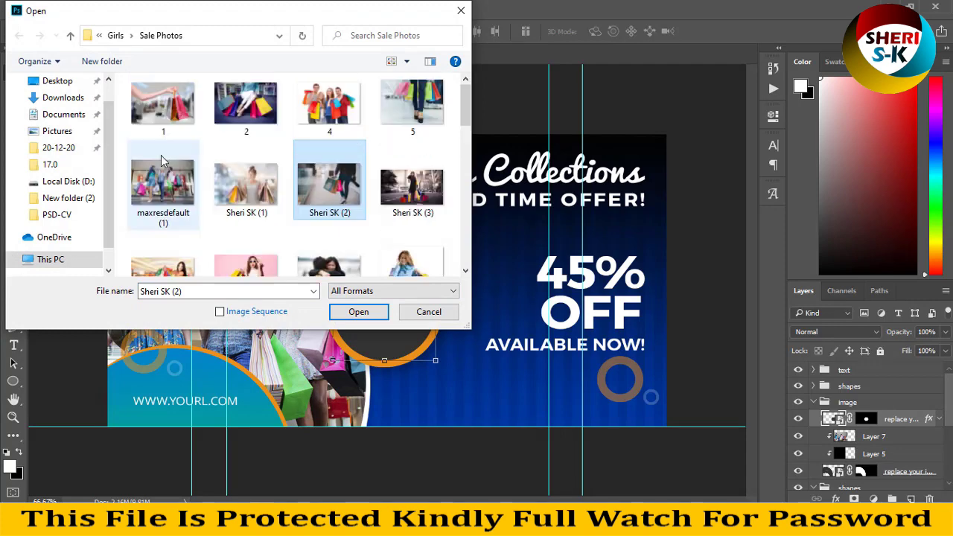
double_click(162, 104)
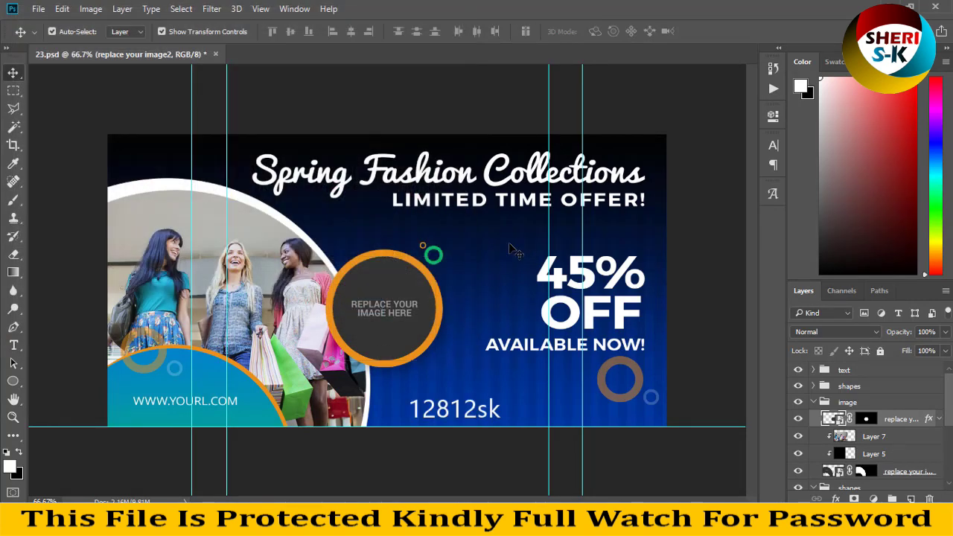
- Float 1.jpg in its own window and resize the photo to a width of 700 pixels
left_click_drag(289, 60, 533, 153)
left_click_drag(733, 344, 402, 315)
key("ctrl+z")
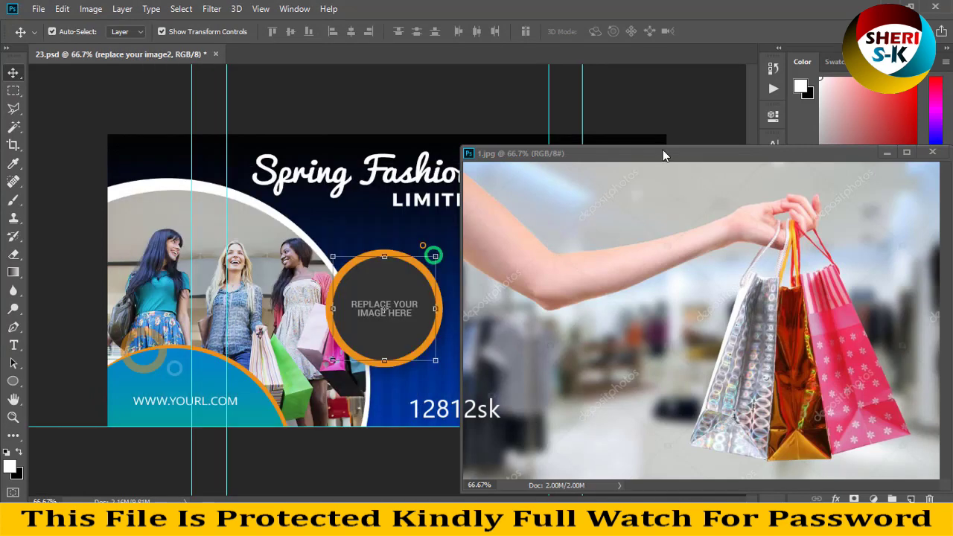
right_click(662, 151)
left_click(671, 171)
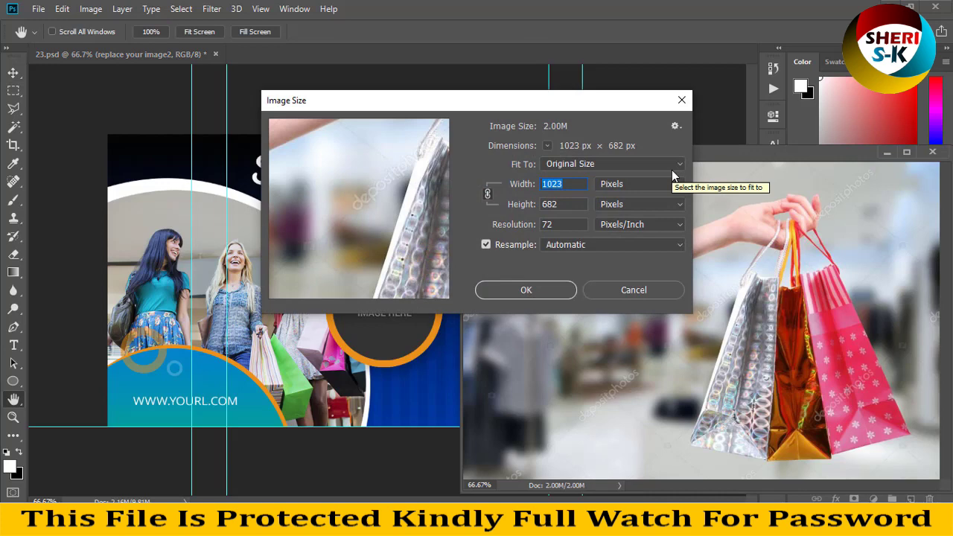
type("700")
key("Return")
- Copy the resized shopping bags photo into the banner and close 1.jpg without saving
left_click_drag(520, 278, 389, 294)
left_click(735, 151)
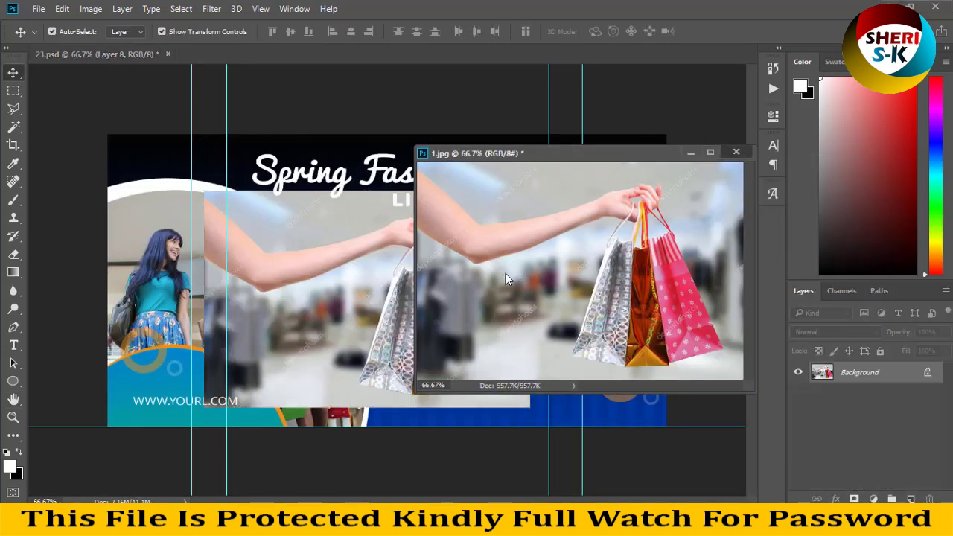
left_click(481, 207)
- Move the shopping bags photo over the small circle and clip it to that placeholder
left_click_drag(437, 311, 350, 313)
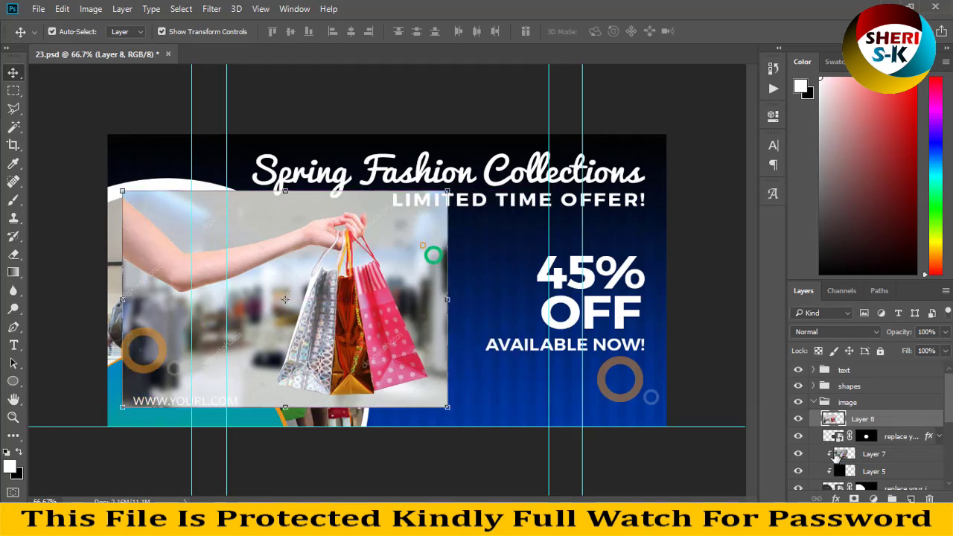
right_click(867, 417)
left_click(618, 324)
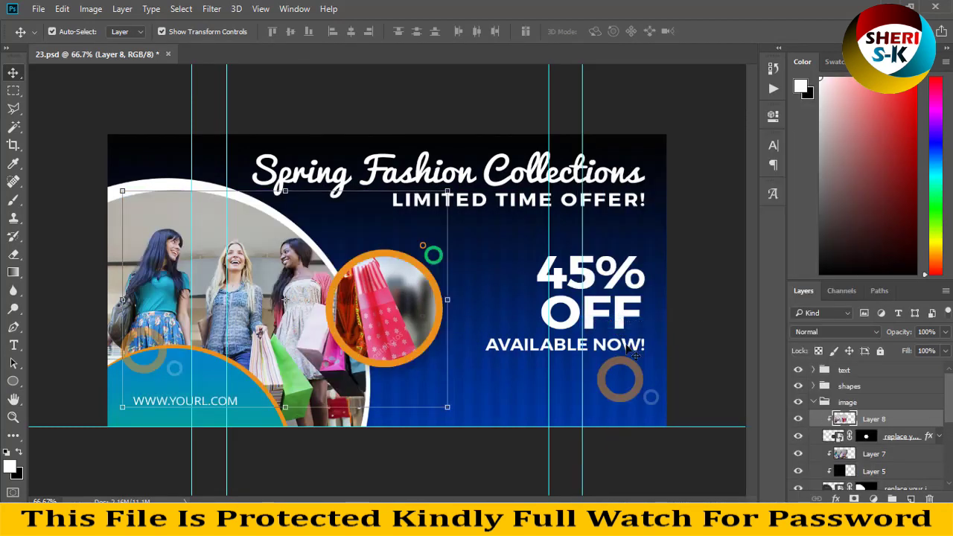
- Scale the shopping bags photo to about 55% and centre the bags inside the orange-ringed circle
key("ctrl+t")
left_click_drag(446, 192, 382, 261)
left_click_drag(294, 389, 387, 378)
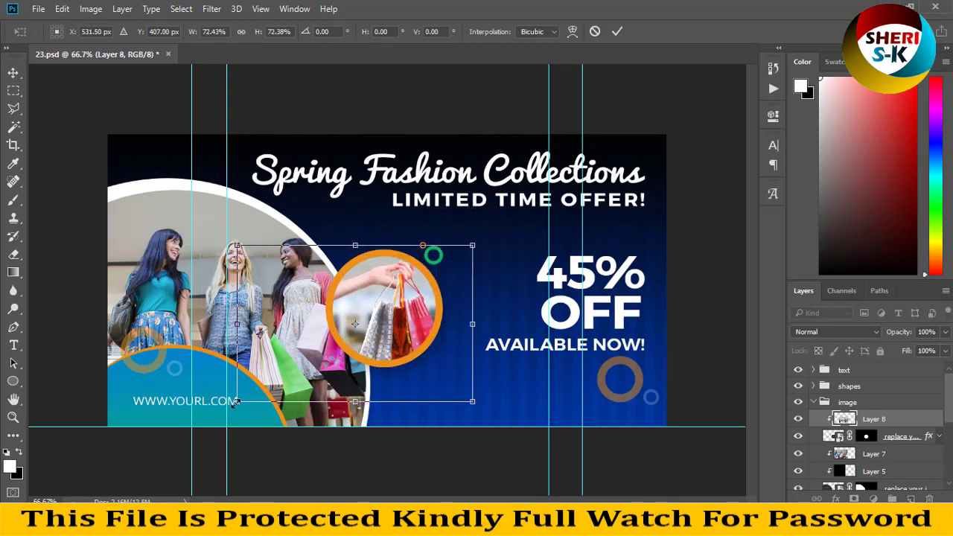
left_click_drag(236, 401, 292, 364)
left_click_drag(408, 332, 379, 328)
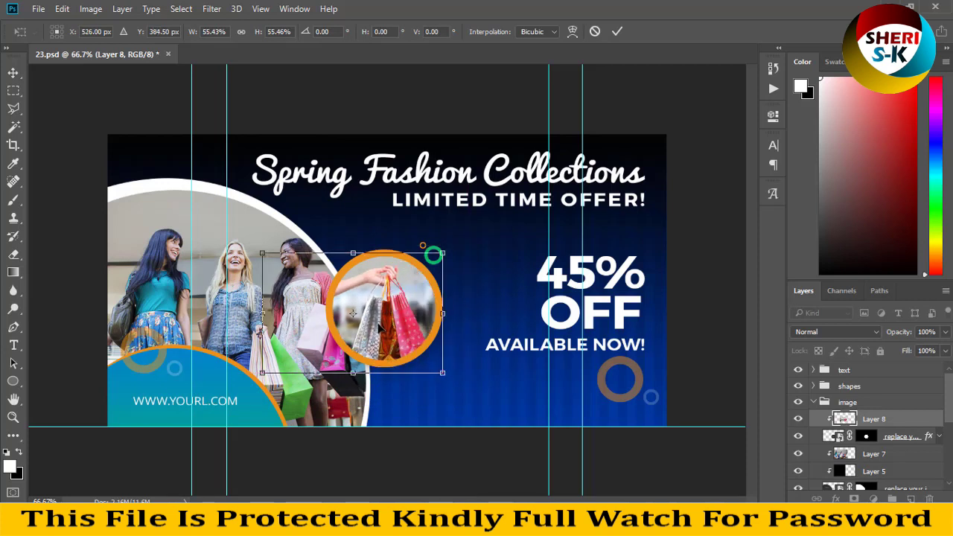
key("Return")
left_click(689, 279)
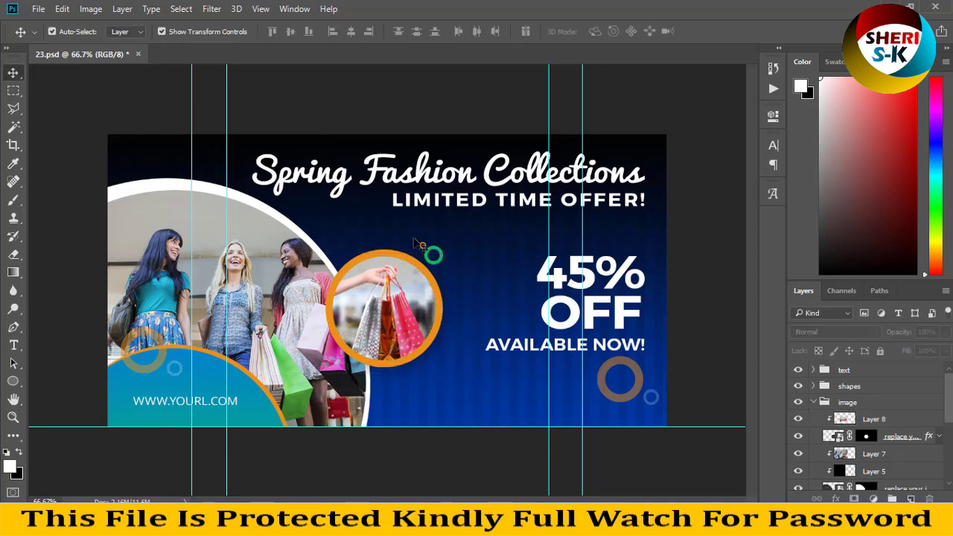
- Move the LIMITED TIME OFFER! text slightly down and the Spring Fashion Collections title slightly up
left_click(476, 383)
left_click_drag(499, 202, 497, 216)
mouse_move(439, 176)
left_mouse_down()
mouse_move(412, 180)
mouse_move(444, 172)
left_mouse_up()
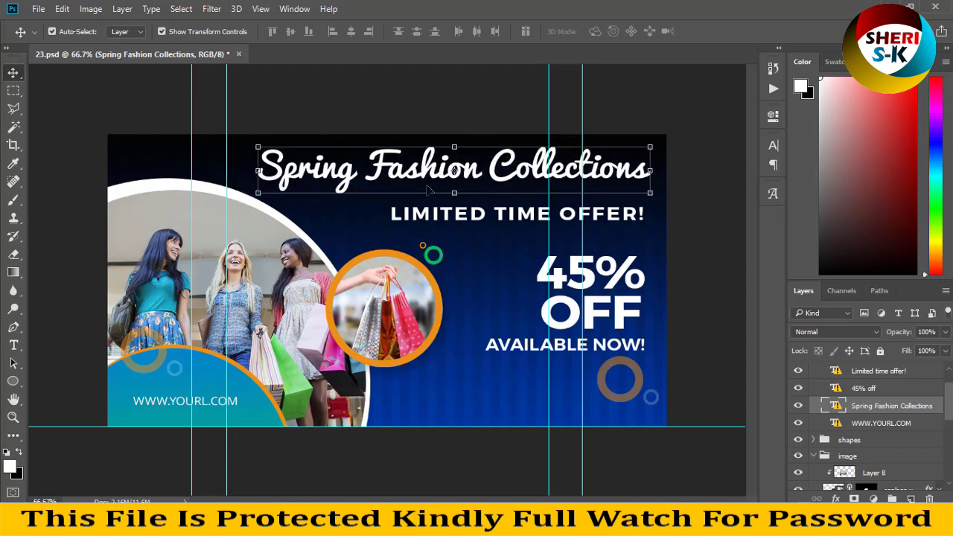
- Close 23.psd without saving and switch to the 1200x628 folder in File Explorer
left_click(239, 54)
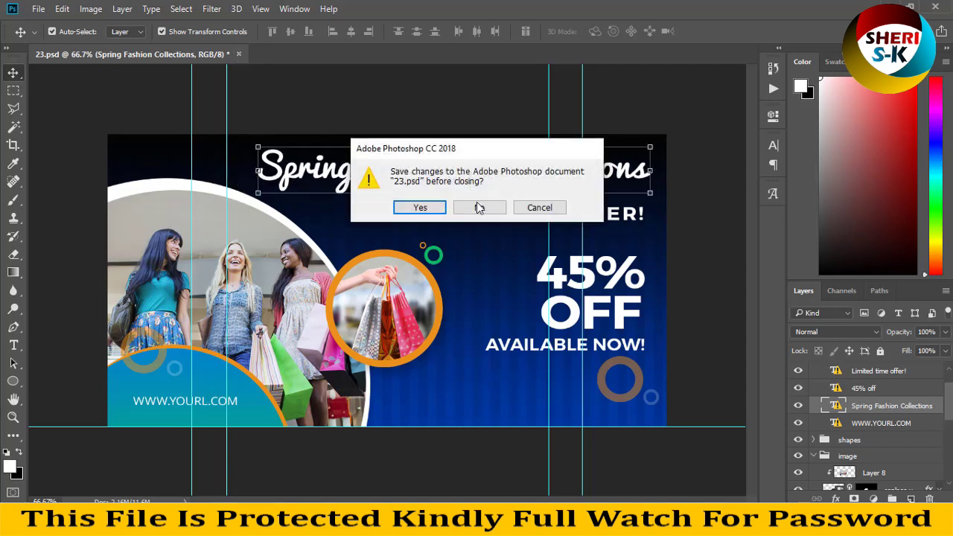
left_click(479, 208)
key("alt+Tab")
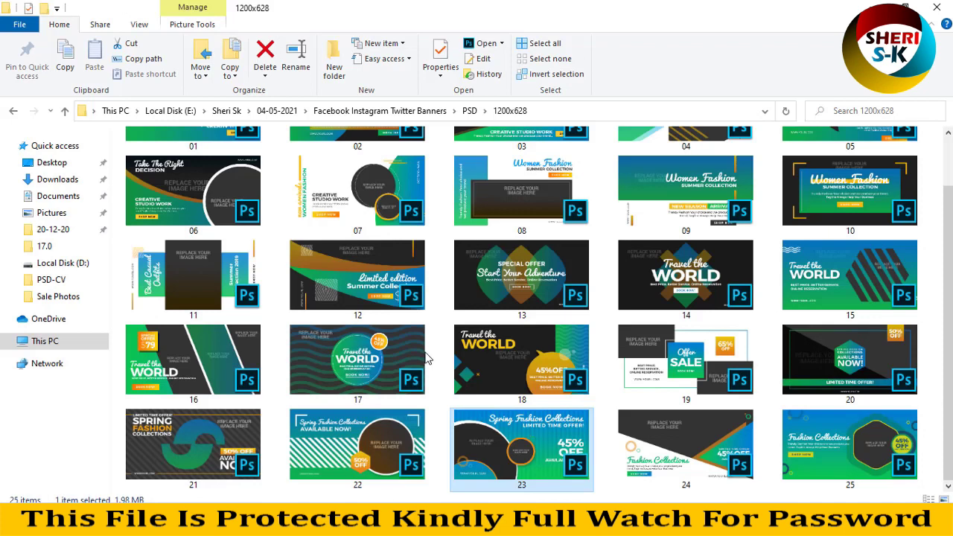
- Open banner 25 from the 1200x628 folder in Photoshop and select its hexagonal image placeholder
left_click(521, 276)
scroll(859, 260, "up", 1)
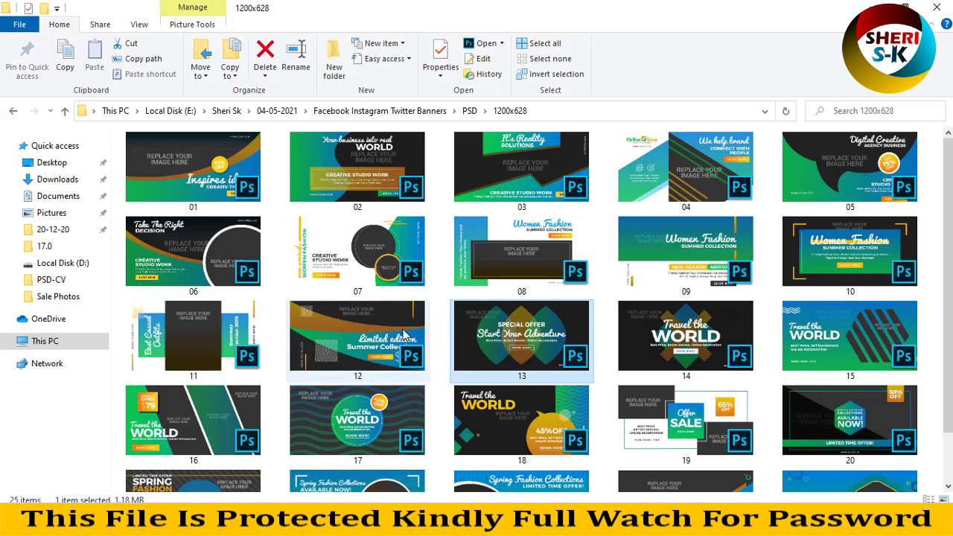
scroll(268, 346, "down", 1)
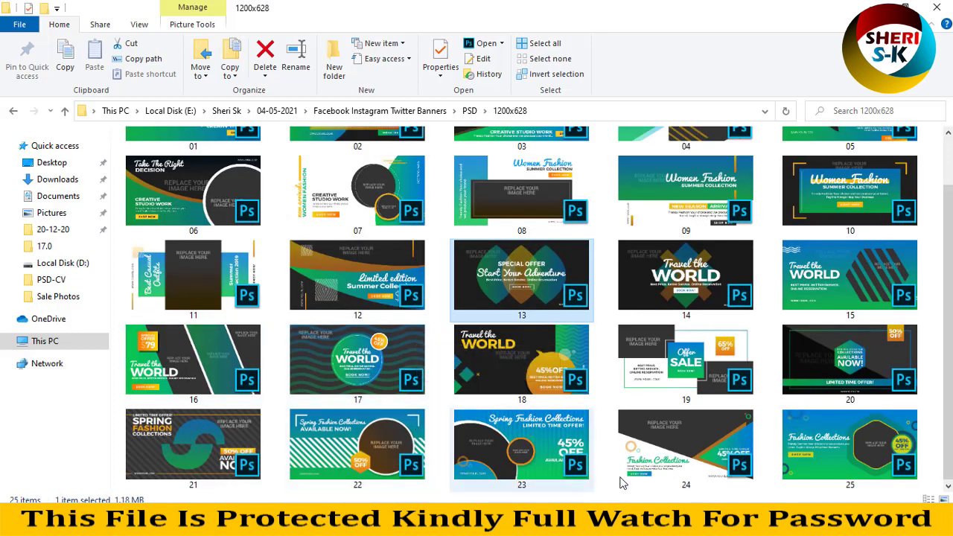
left_click(831, 461)
left_click_drag(840, 446, 356, 93)
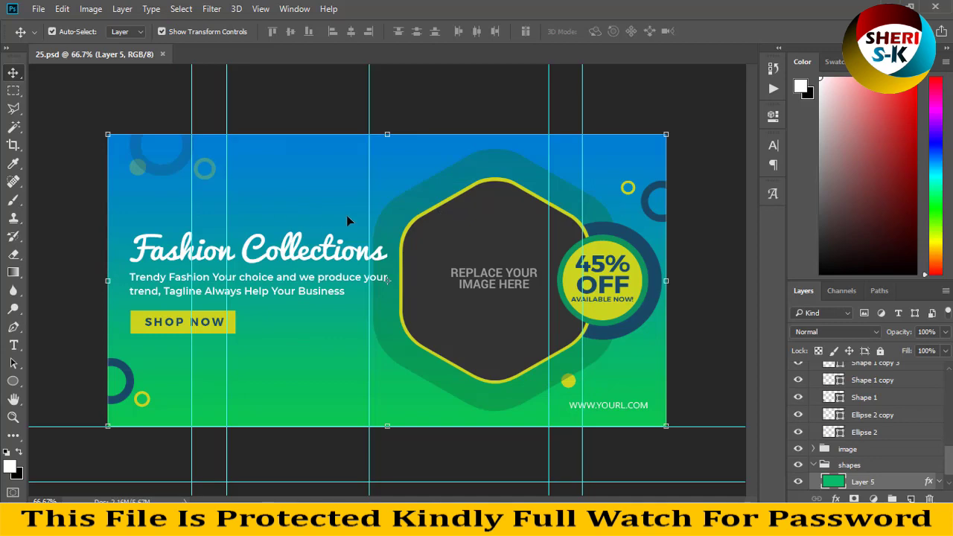
left_click(514, 257)
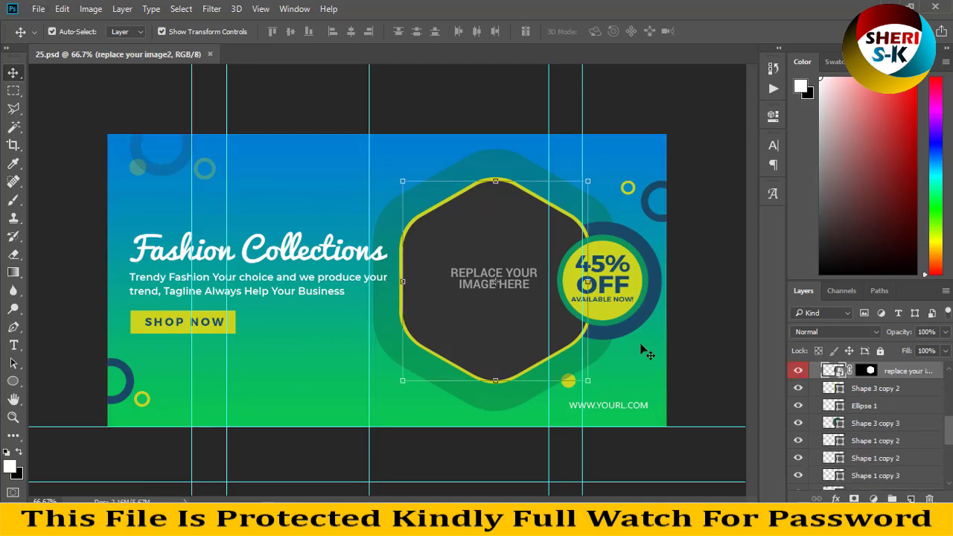
left_click(36, 11)
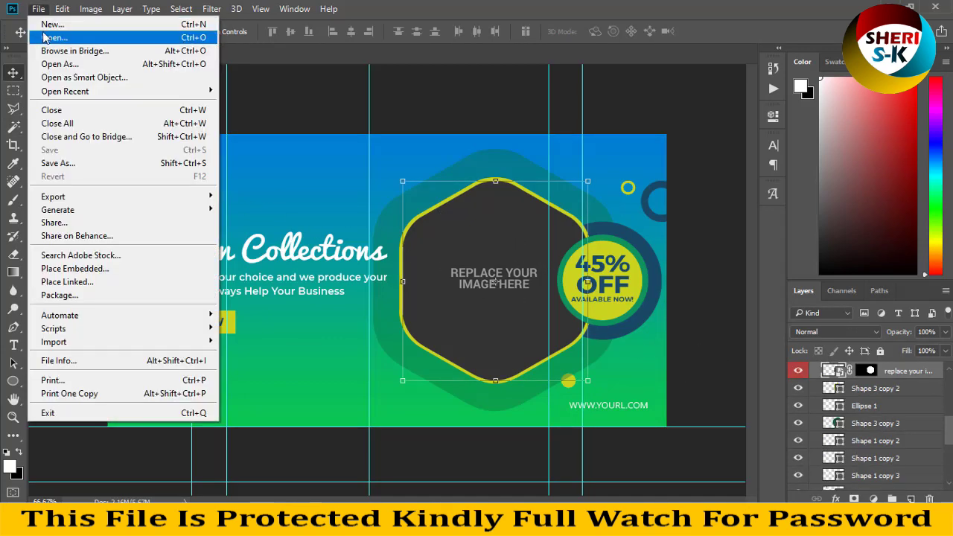
left_click(43, 37)
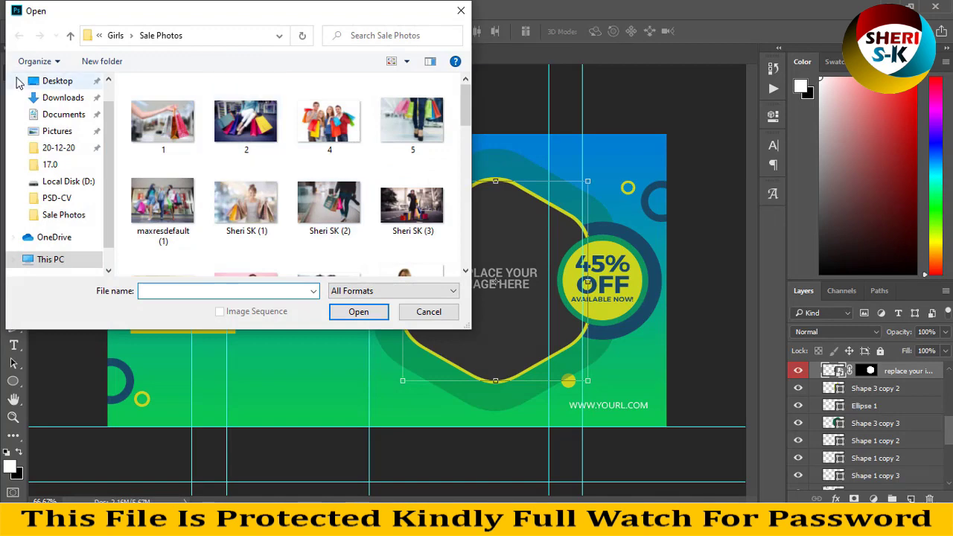
left_click(115, 35)
scroll(320, 223, "down", 3)
double_click(320, 238)
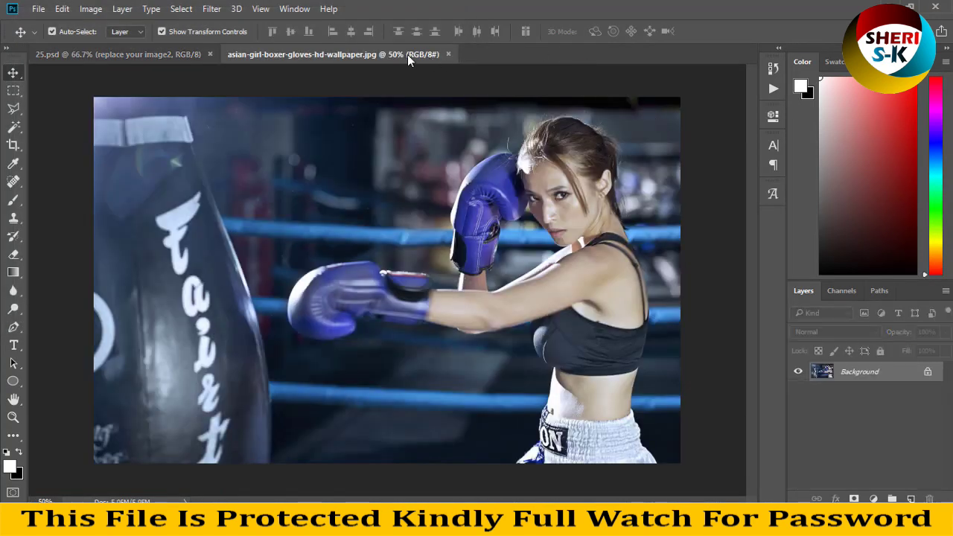
left_click_drag(407, 54, 732, 324)
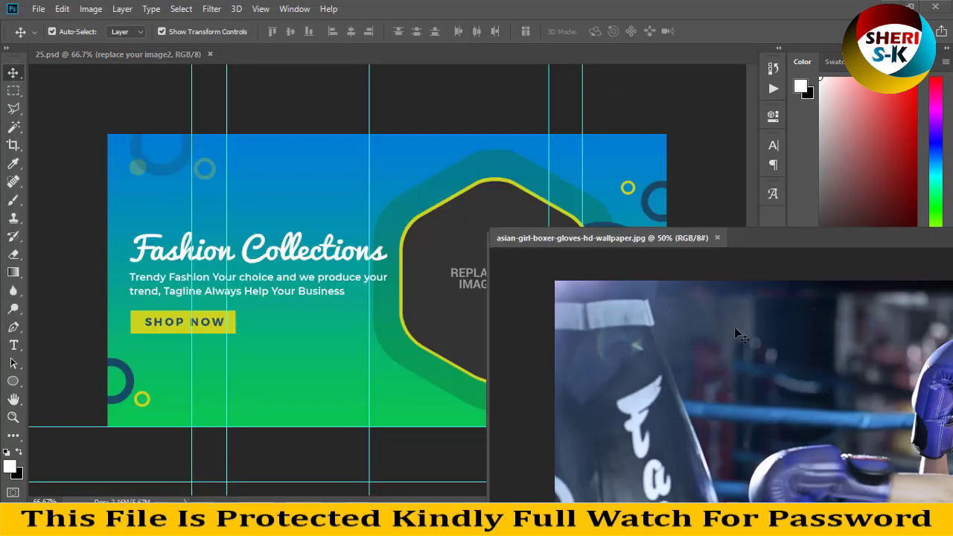
left_click_drag(770, 236, 656, 338)
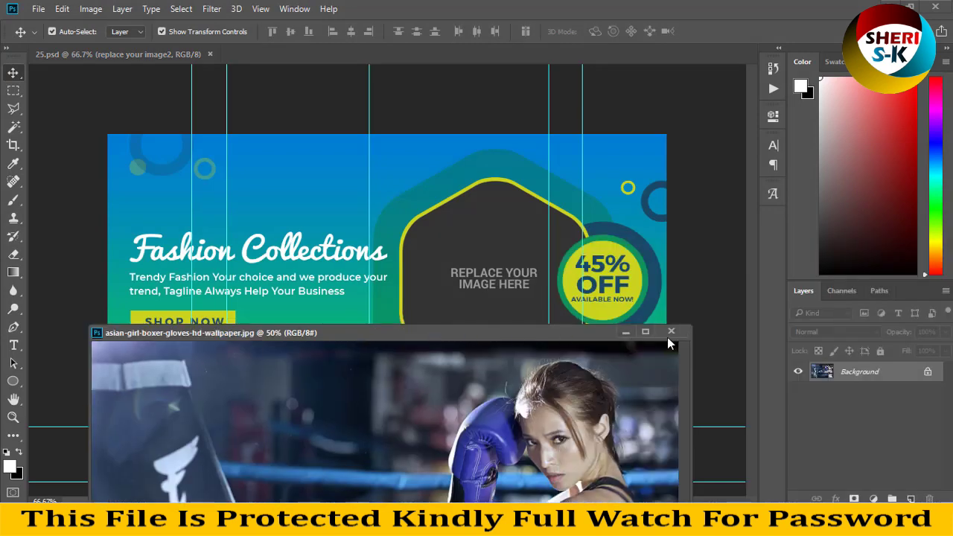
left_click(265, 217)
- Open brunette-girl-portrait-blouse-window-hd-wallpaper.jpg from the Girls folder in a floating window and apply Auto Tone to it
left_click(38, 9)
left_click(46, 37)
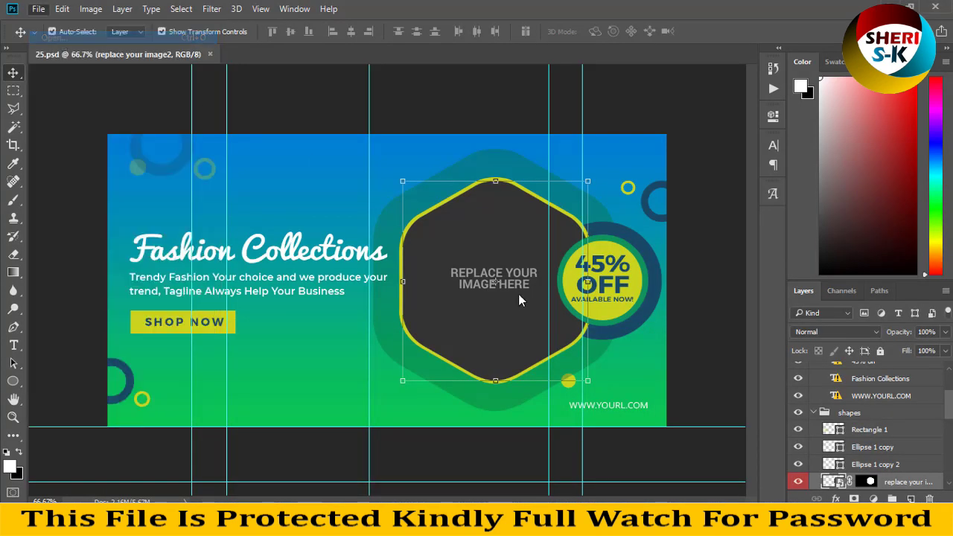
scroll(290, 212, "down", 5)
scroll(264, 221, "down", 10)
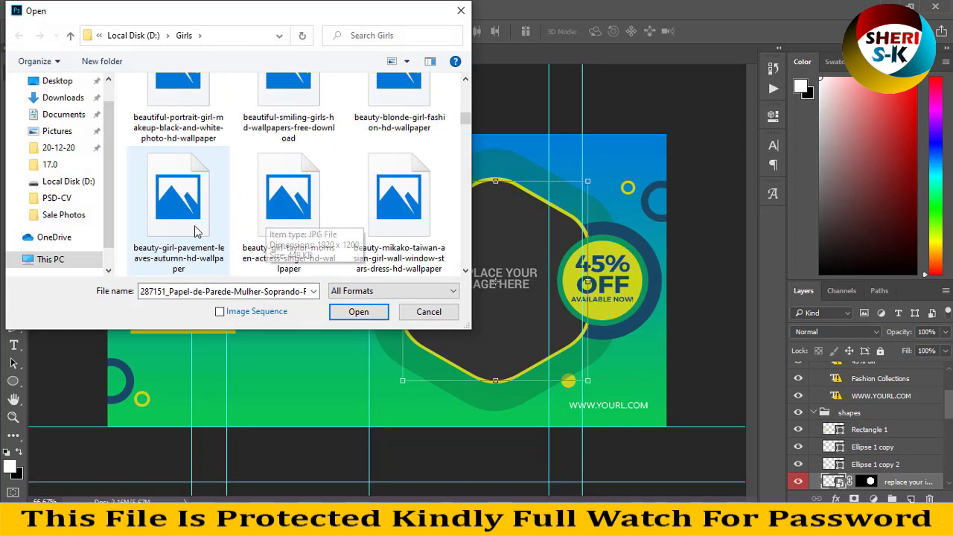
double_click(270, 244)
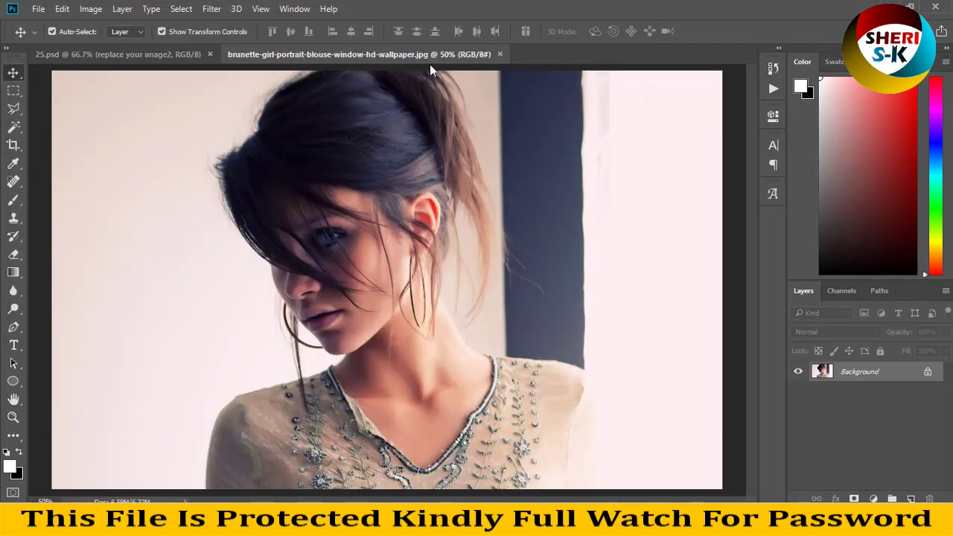
left_click_drag(430, 62, 634, 177)
key("ctrl+shift+l")
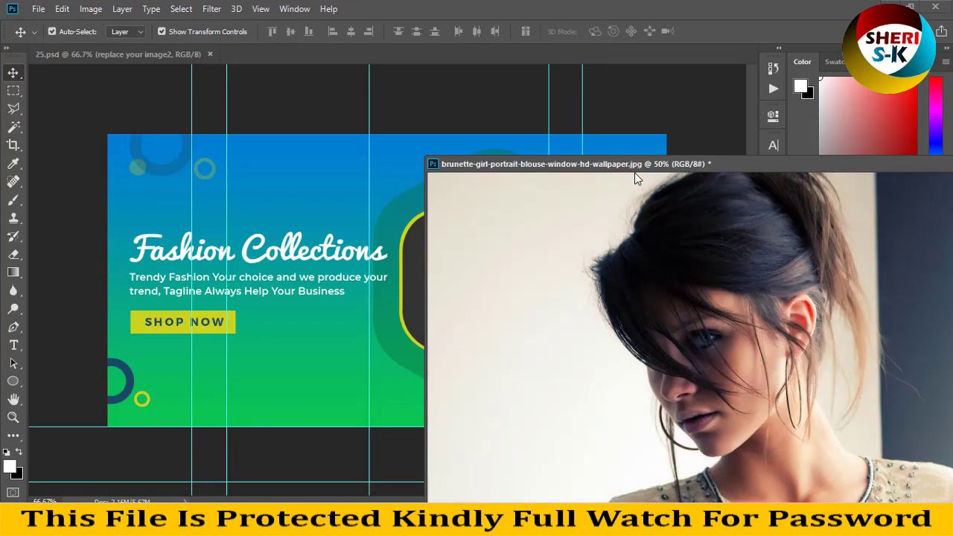
- Resize the brunette portrait photo to a width of 800 pixels
right_click(671, 172)
left_click(690, 187)
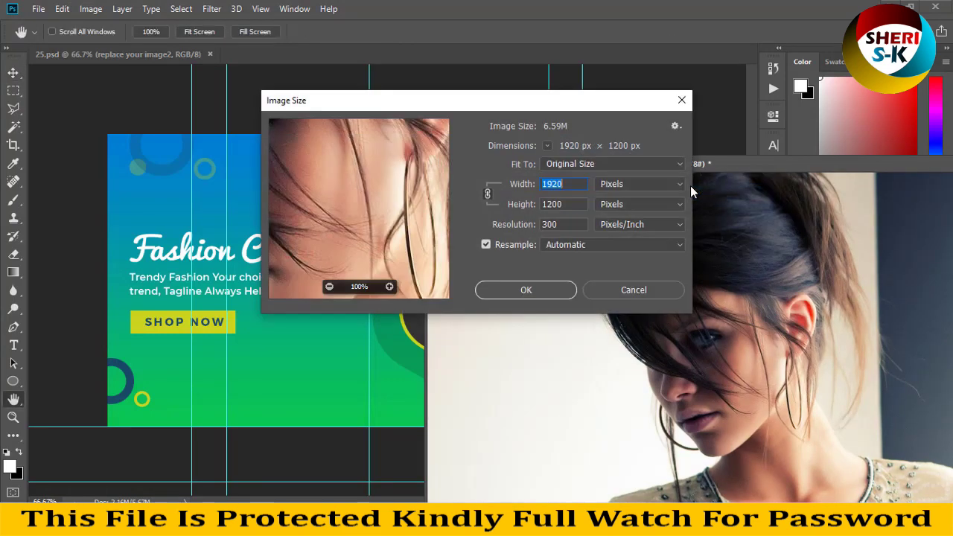
type("8")
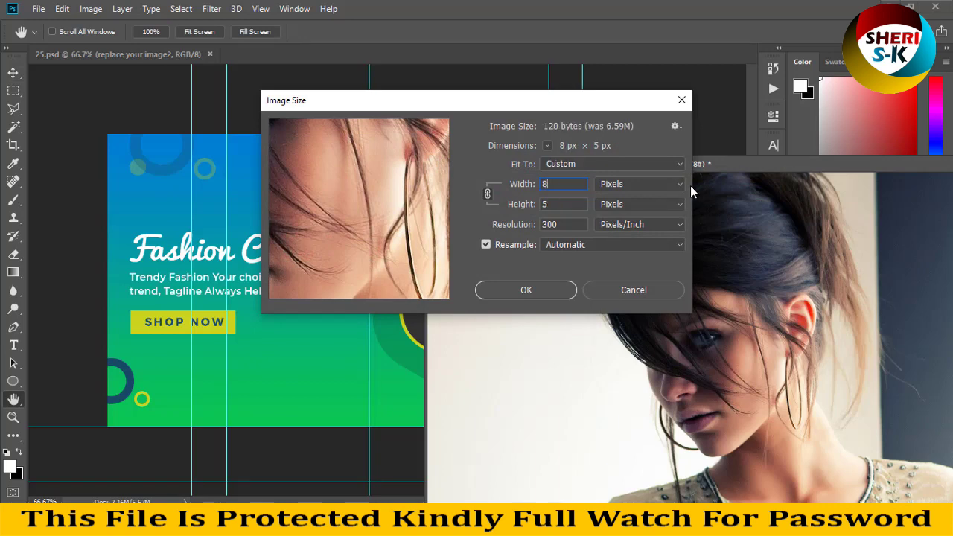
type("00")
key("Return")
- Copy the portrait into banner 25, close its source file without saving, and place the photo over the hexagonal placeholder
left_click_drag(690, 192, 410, 279)
left_click(699, 163)
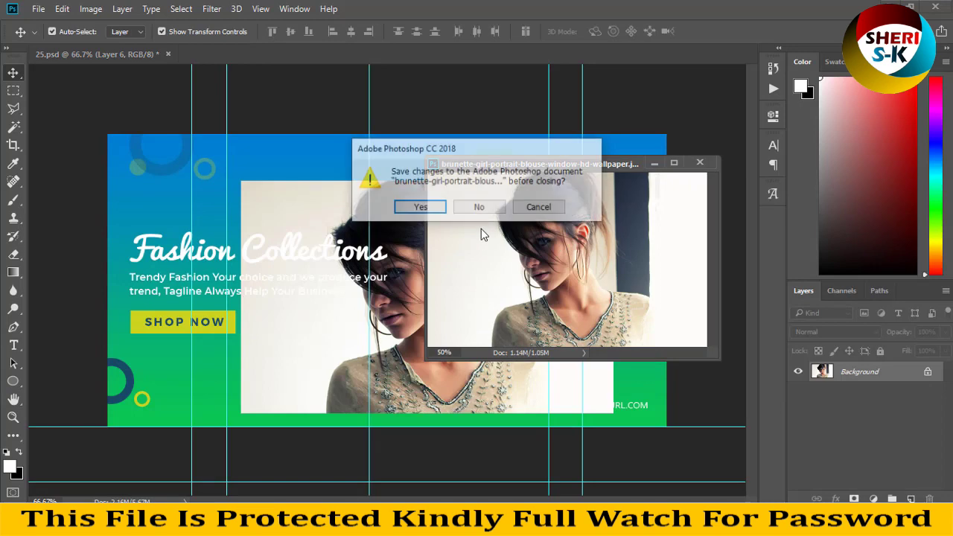
left_click(480, 206)
left_click_drag(461, 302, 561, 273)
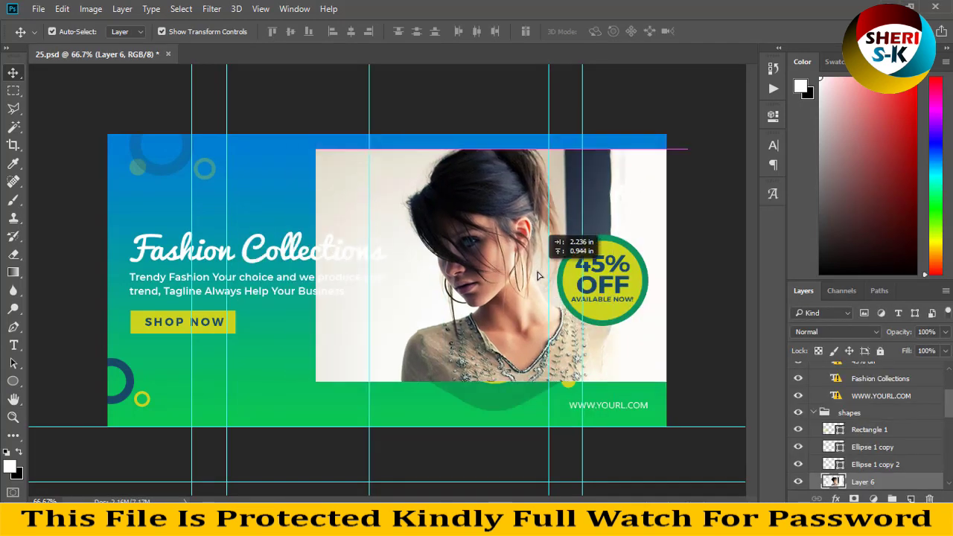
- Clip the portrait layer to the hexagonal image placeholder with a clipping mask
scroll(863, 462, "down", 1)
right_click(863, 465)
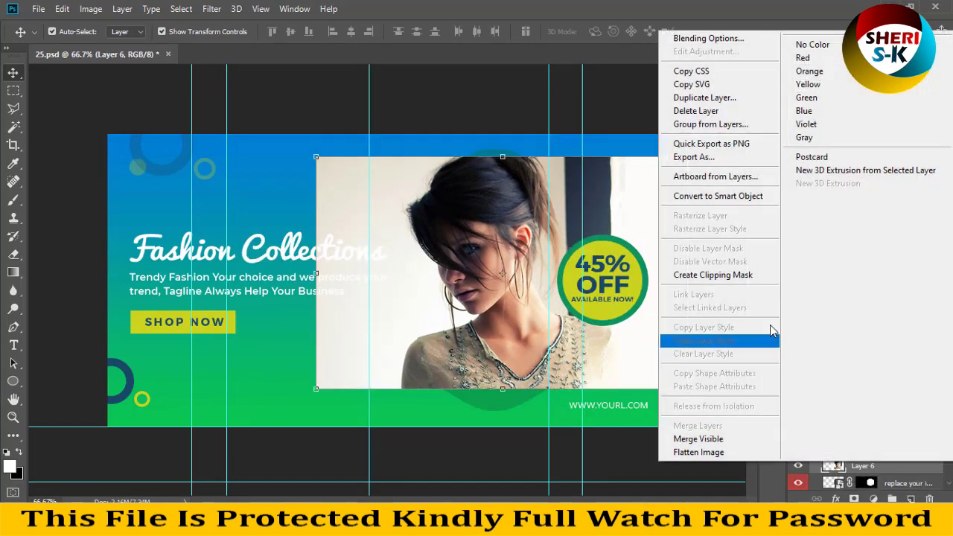
left_click(713, 275)
- Scale the portrait to about 87% and position the woman inside the yellow-outlined hexagon, leaving no layer selected
left_click_drag(489, 267, 512, 281)
left_click_drag(706, 403, 673, 381)
left_click_drag(335, 171, 348, 179)
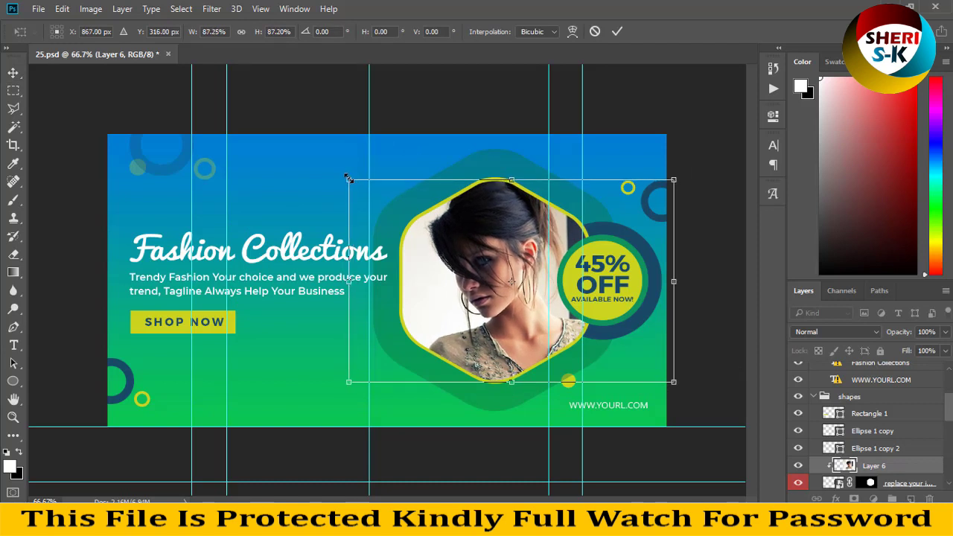
key("Return")
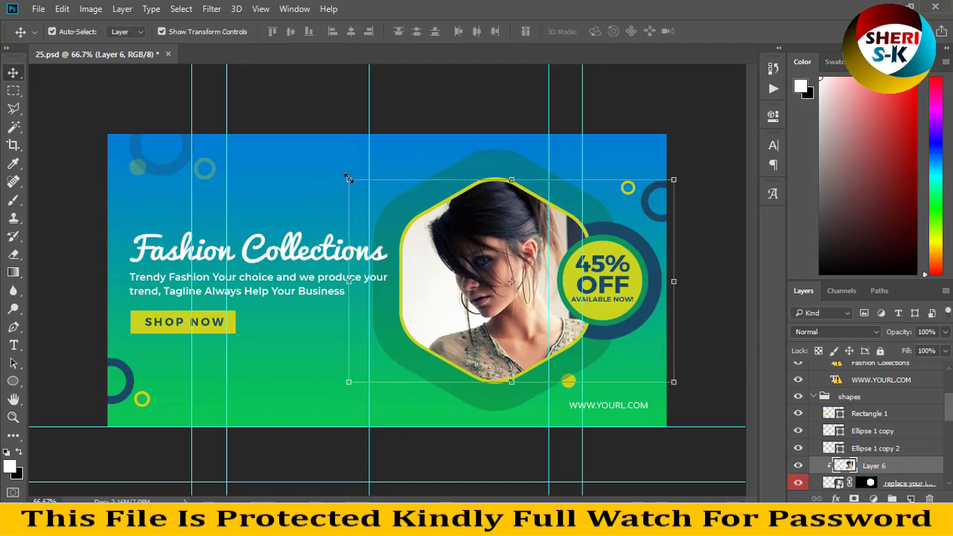
left_click(428, 106)
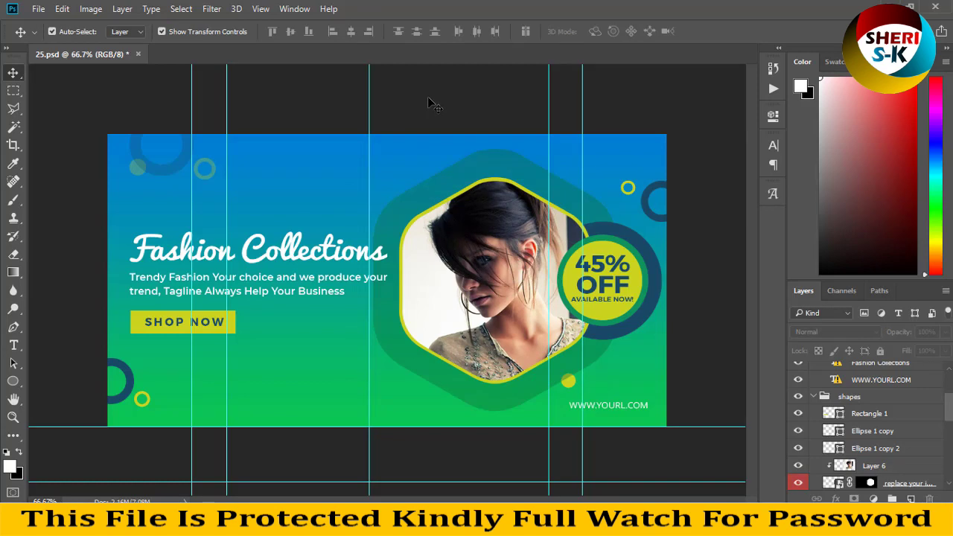
- Open the Gradient Overlay of the background Layer 5 and bring up its gradient for editing with the banner in view
left_click(279, 177)
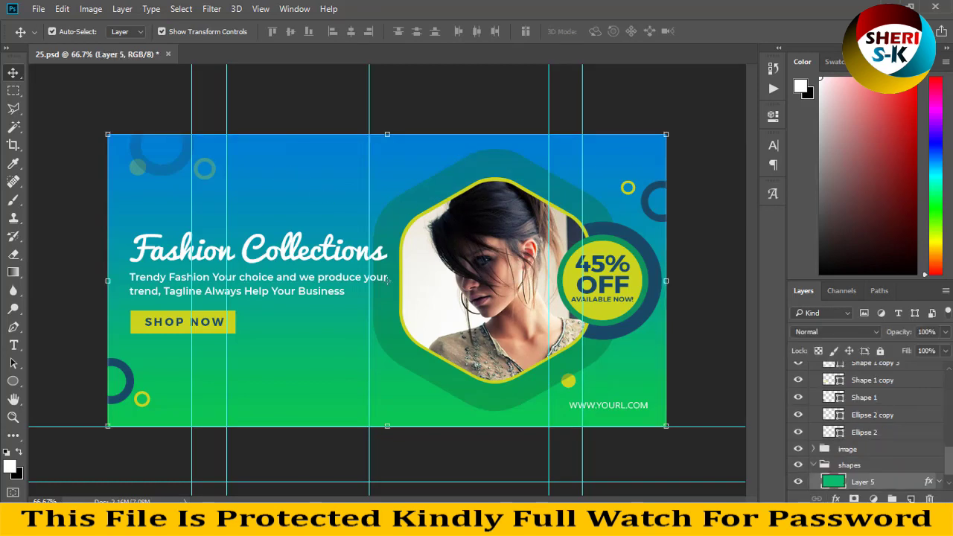
left_click(835, 499)
left_click(878, 444)
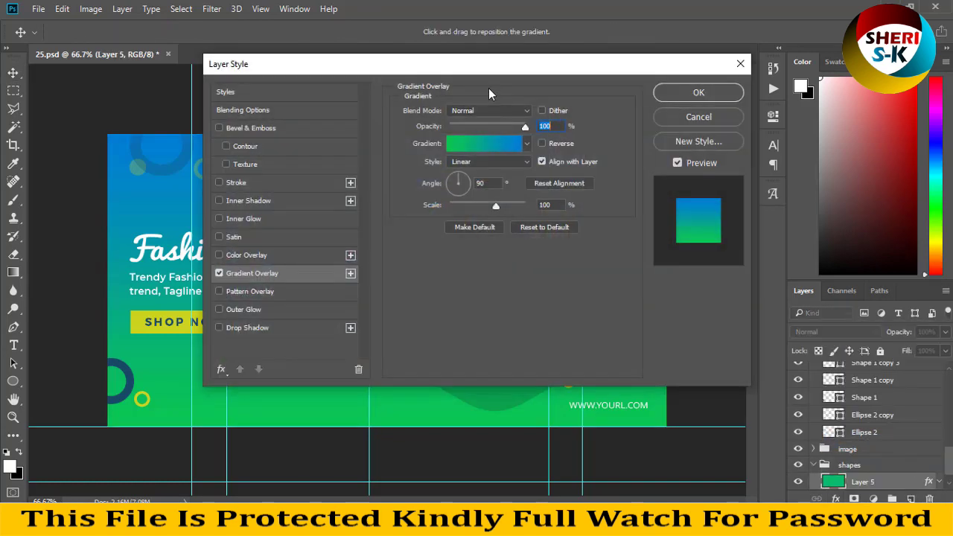
left_click_drag(488, 66, 873, 177)
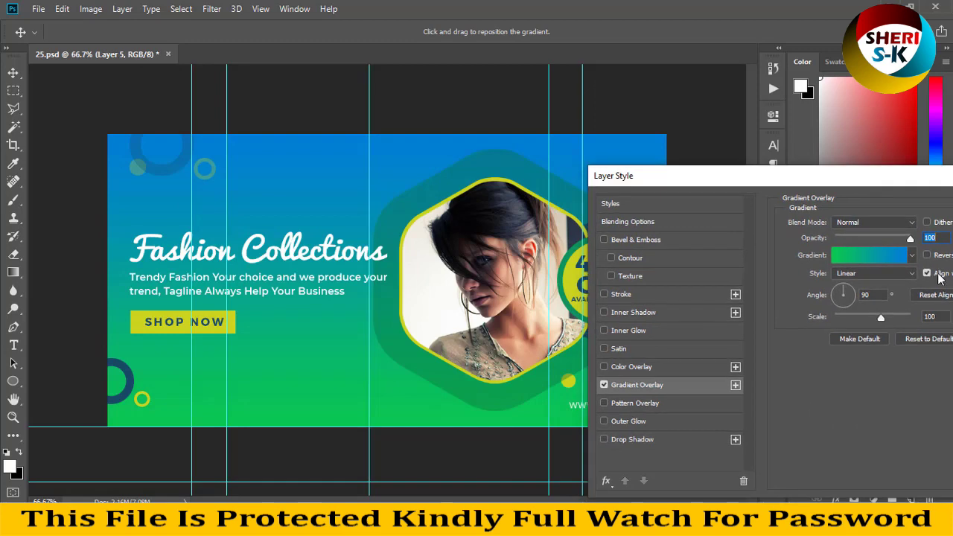
left_click(897, 255)
- Try out several two-colour preset gradients on the banner background, including blue-to-red, blue-to-black and blue-to-orange, and discard the gradient change
left_click(772, 222)
scroll(700, 186, "down", 3)
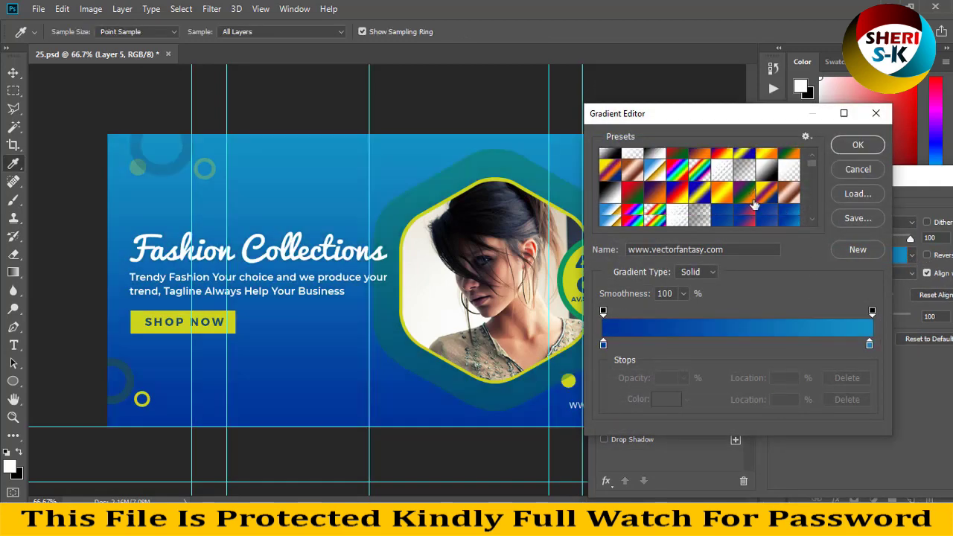
left_click(633, 177)
left_click(660, 215)
scroll(660, 215, "down", 2)
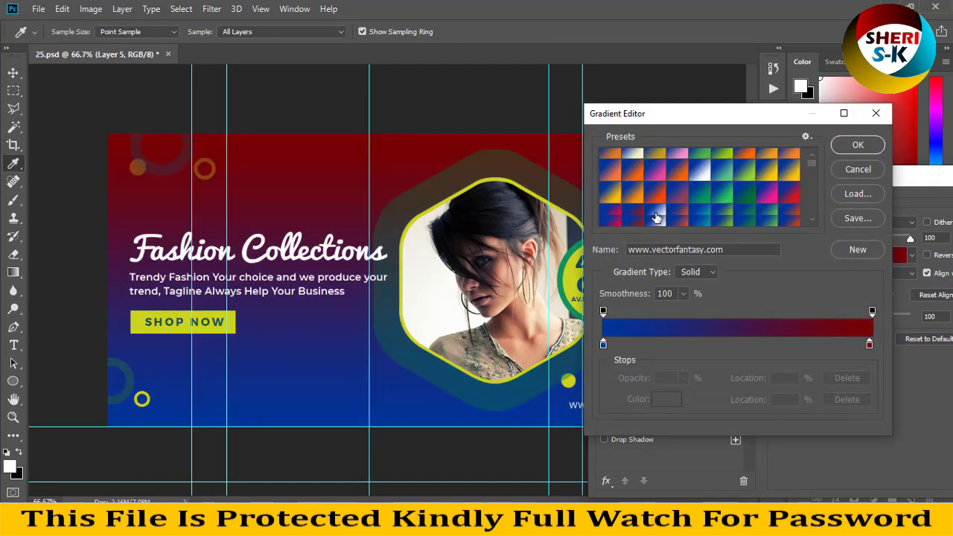
left_click(680, 210)
left_click(695, 222)
scroll(696, 224, "down", 2)
left_click(659, 209)
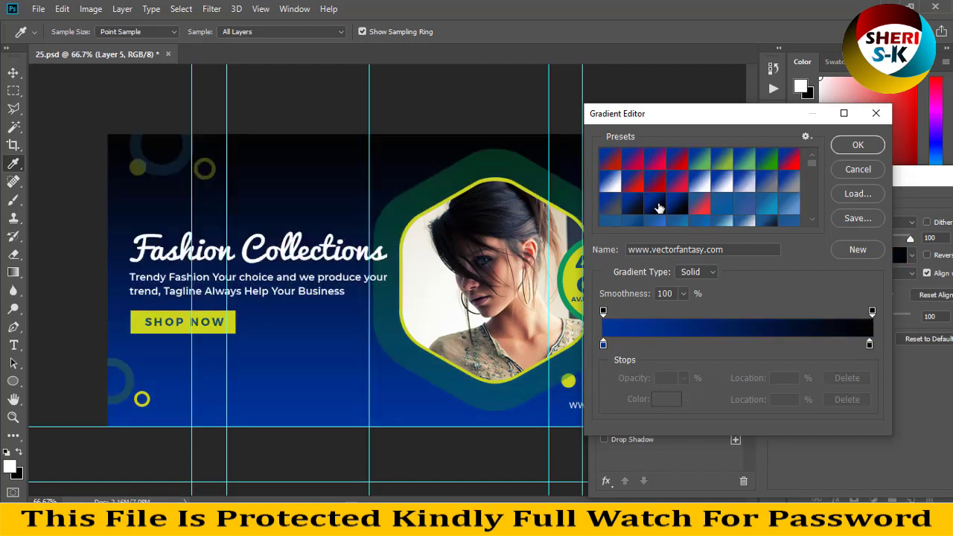
left_click(673, 211)
left_click(696, 213)
scroll(697, 214, "down", 3)
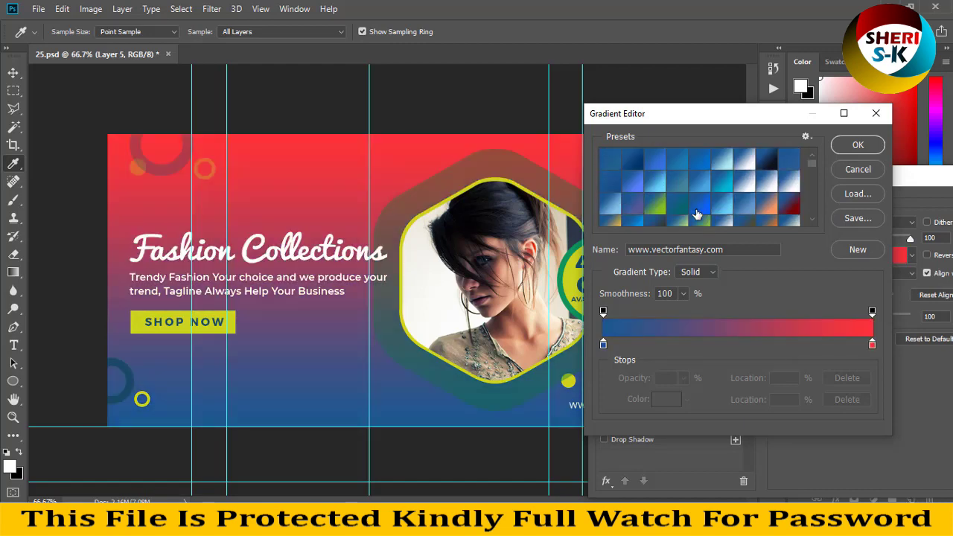
left_click(681, 210)
left_click(657, 207)
scroll(723, 218, "down", 4)
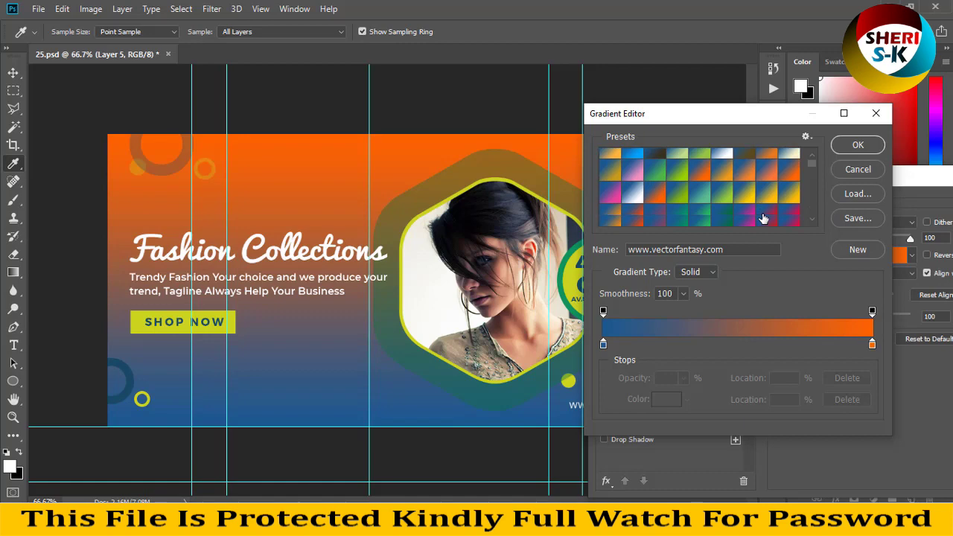
left_click(784, 163)
left_click(790, 214)
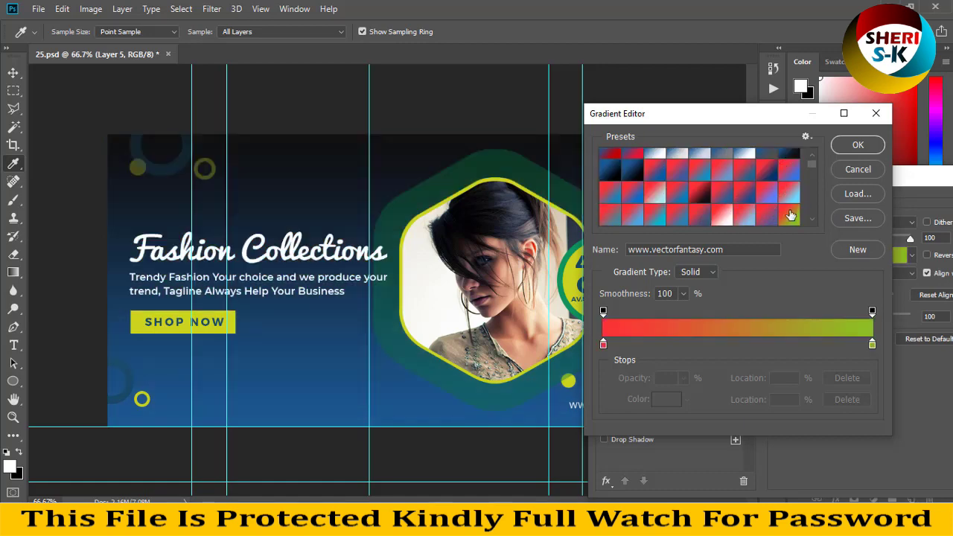
left_click(677, 195)
left_click(849, 169)
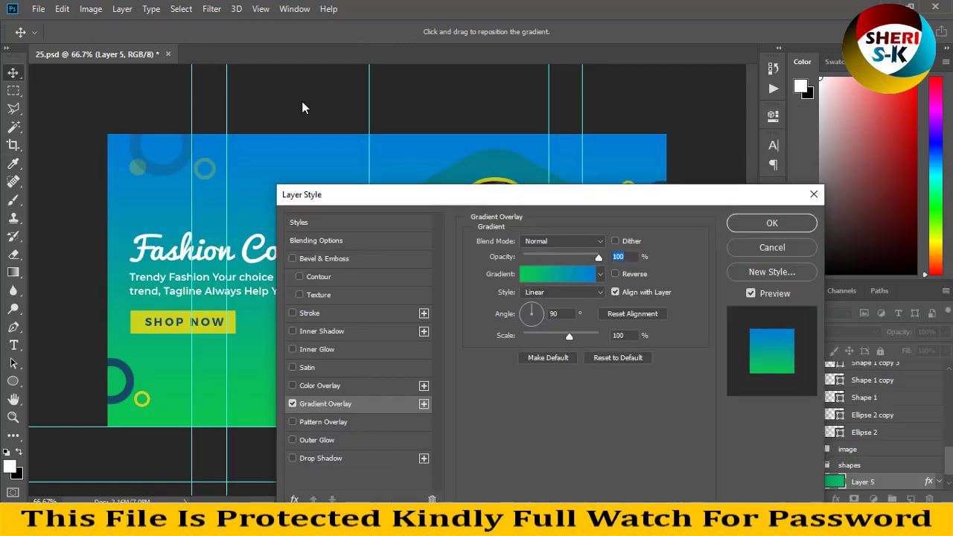
key("Return")
- Close 25.psd without saving, switch to File Explorer and go up to the PSD folder
left_click(168, 53)
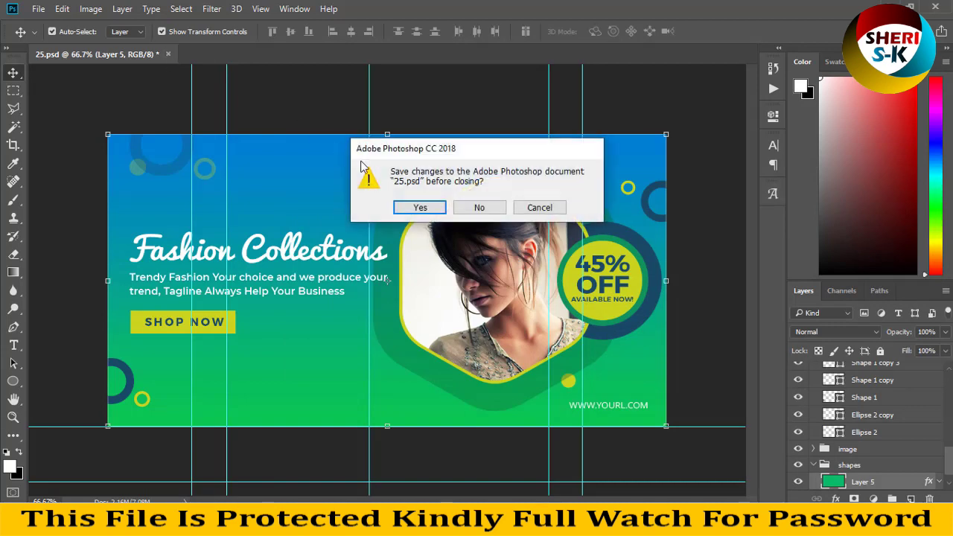
left_click(479, 208)
key("alt+Tab")
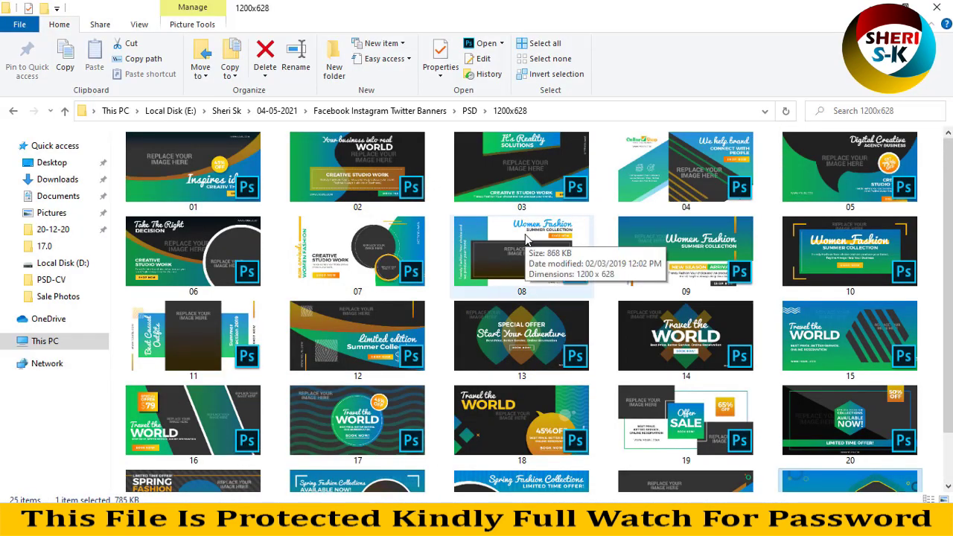
key("BackSpace")
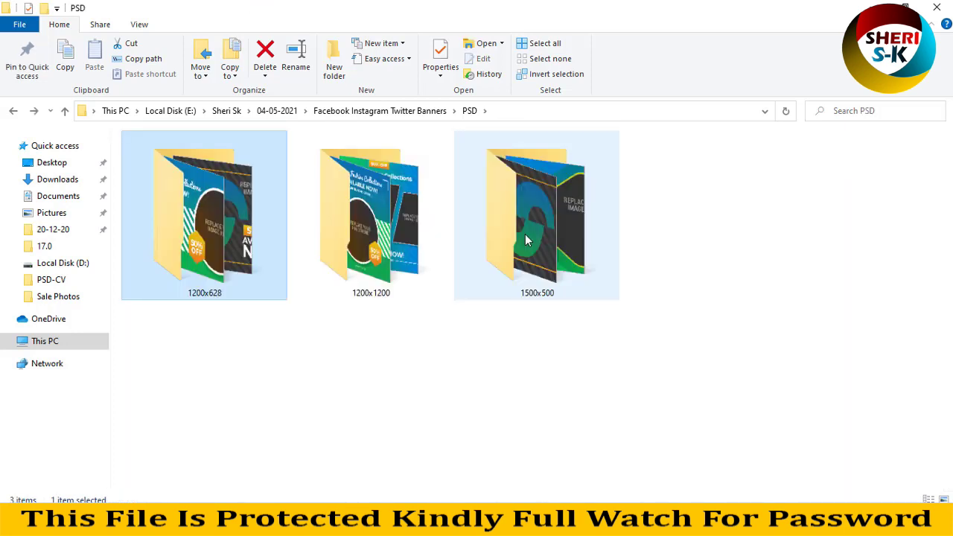